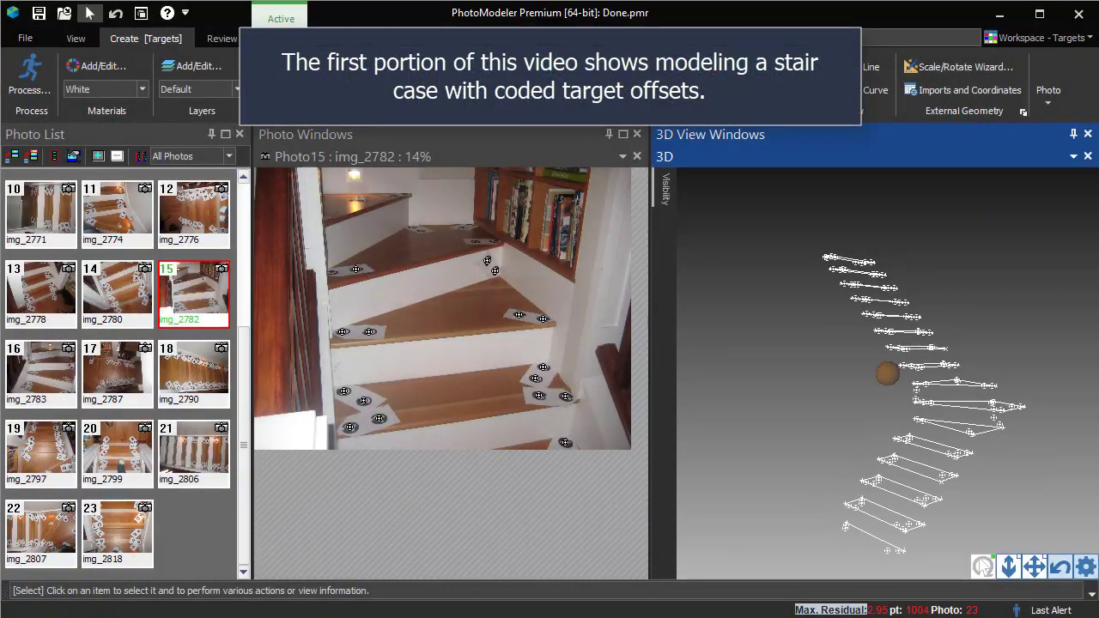
Orbit the finished staircase and car roof box demo models in the 3D View.
left_click_drag(984, 566, 984, 567)
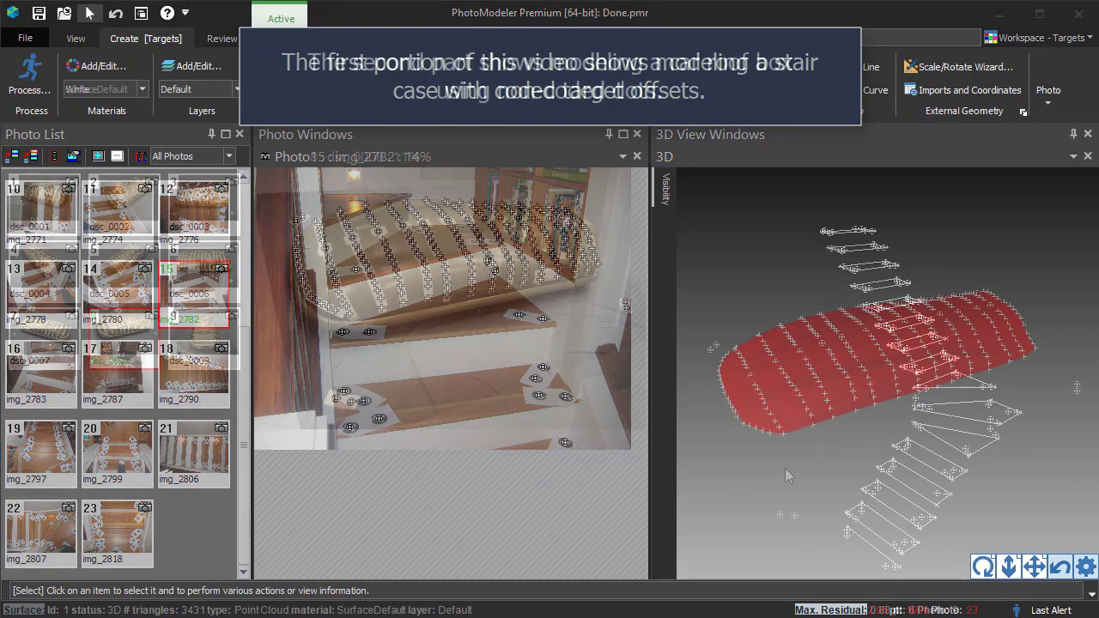
left_click_drag(984, 566, 984, 567)
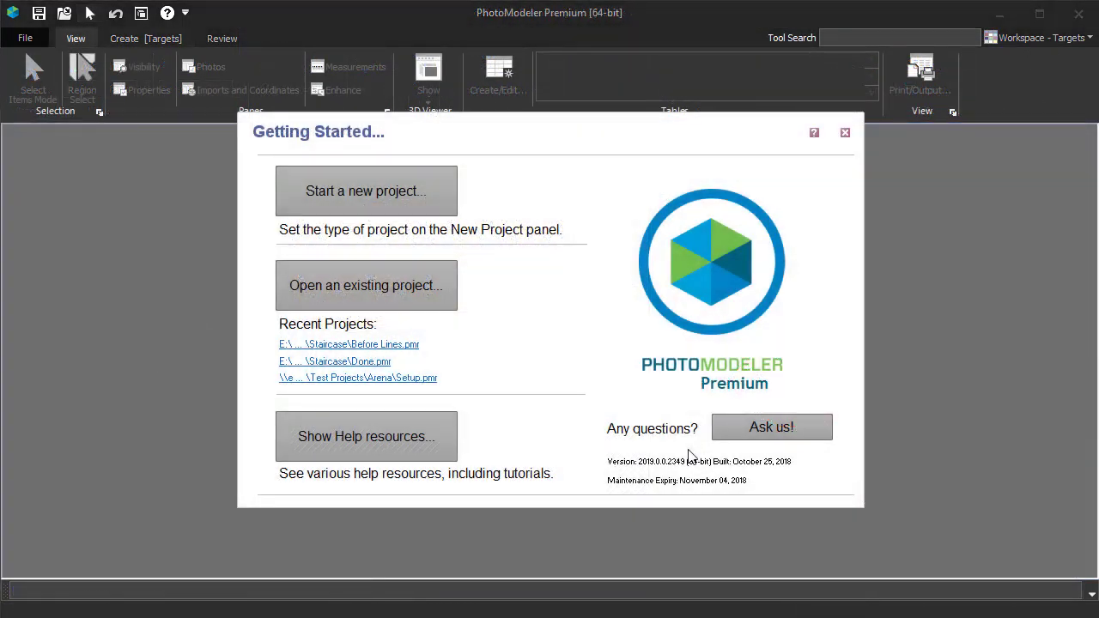
Close Getting Started and open the Print Coded Targets settings under File > Print.
left_click(845, 134)
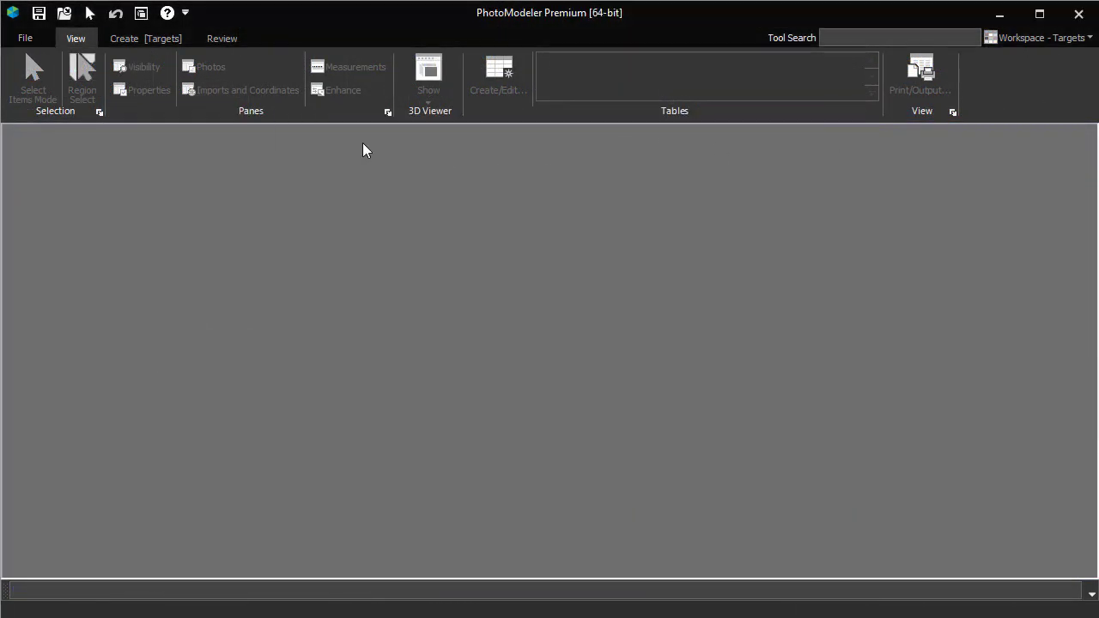
left_click(25, 38)
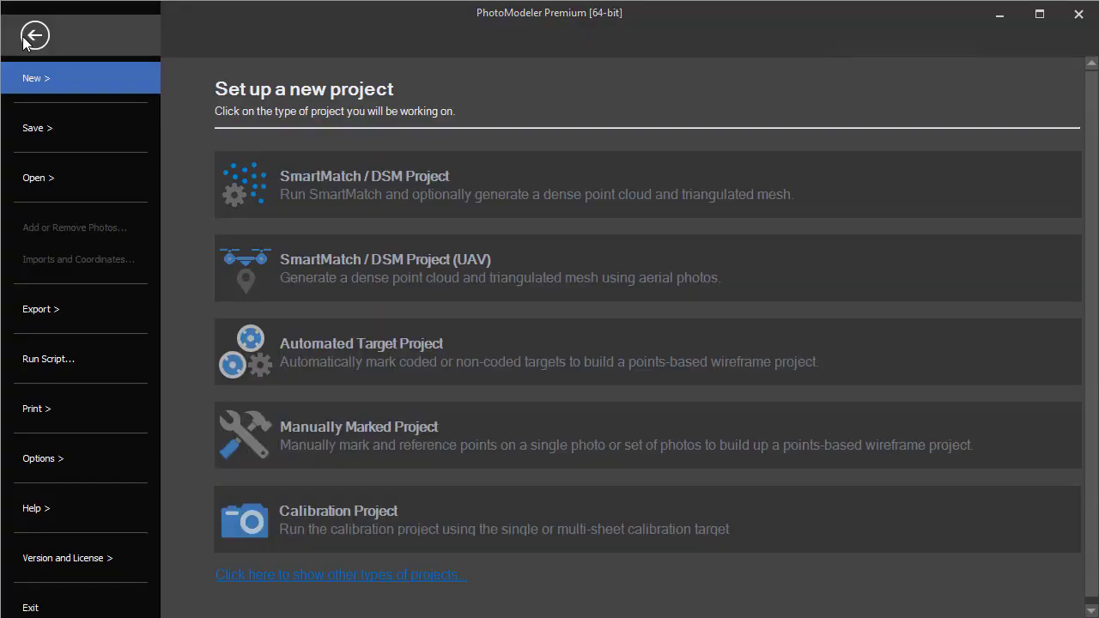
left_click(40, 416)
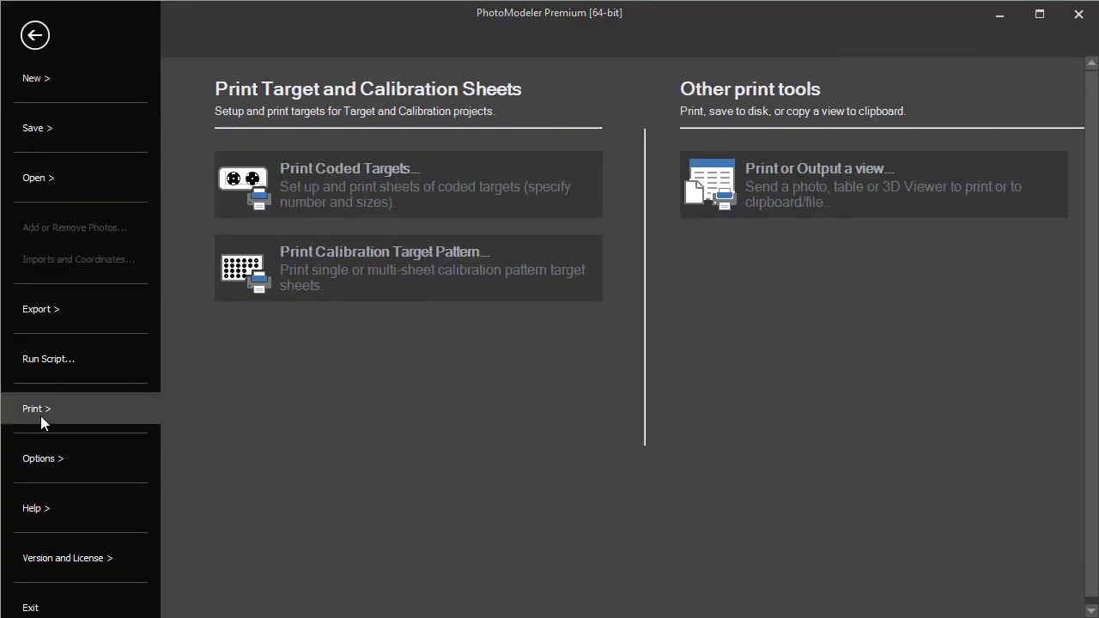
left_click(374, 176)
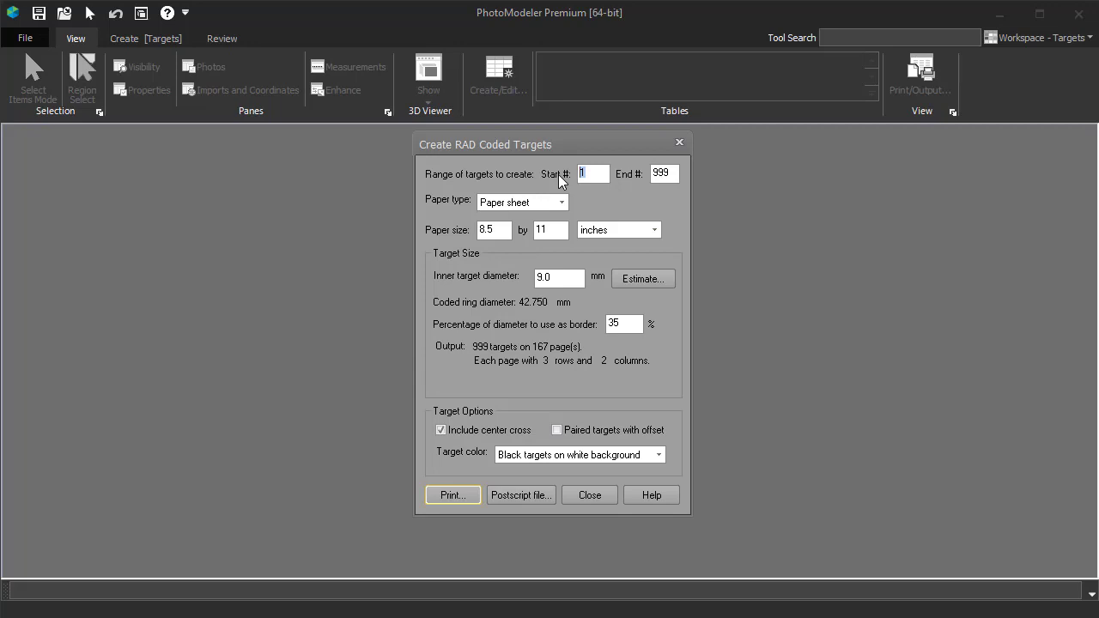
Set the coded target range to 703–960 with a 10 mm inner diameter.
type("3")
double_click(671, 172)
type("960")
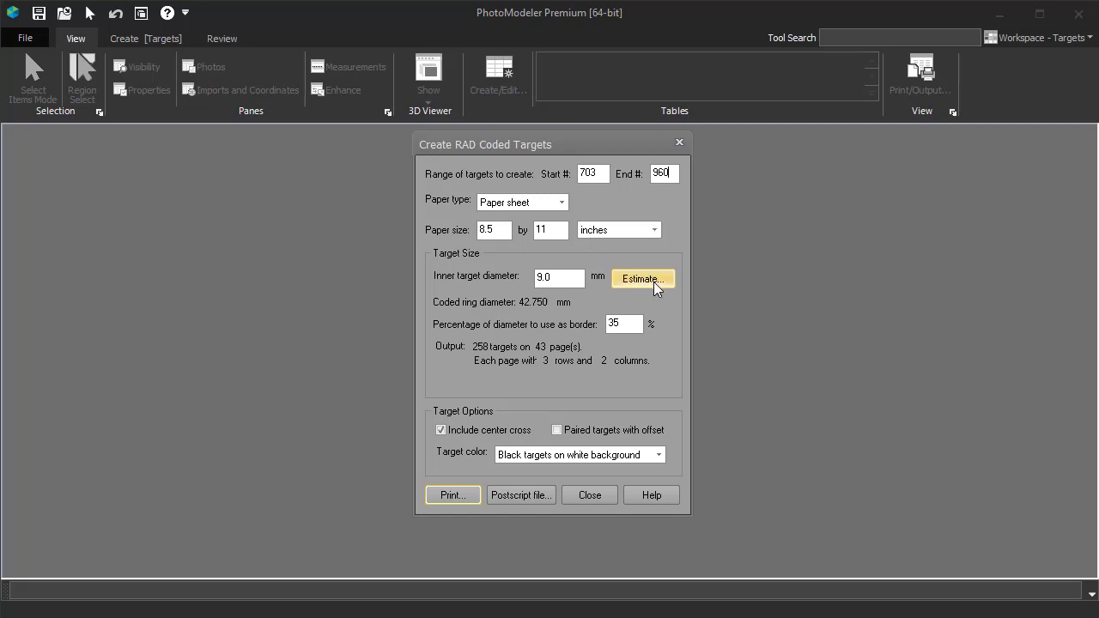
double_click(568, 278)
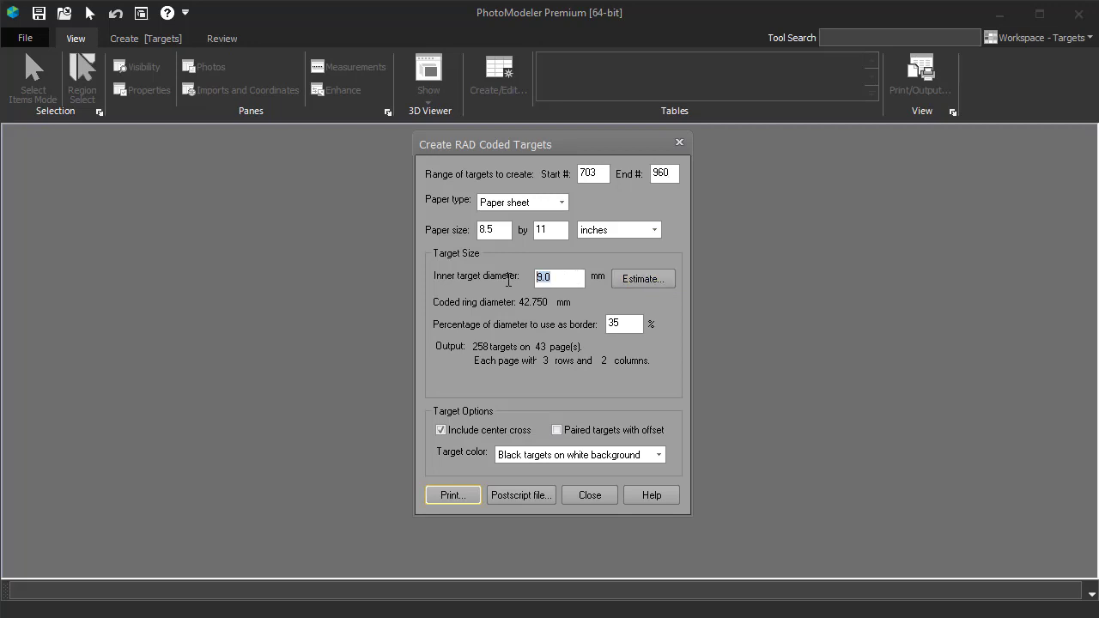
type("10")
Enable paired targets with offset, print the sheets, and close the settings.
left_click(558, 430)
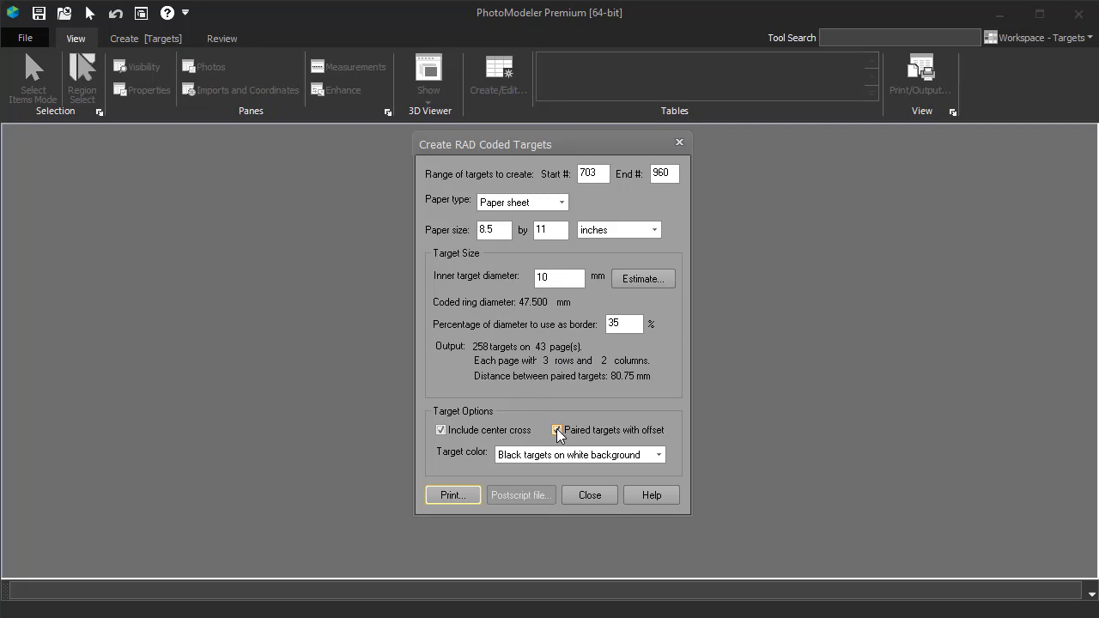
left_click(454, 498)
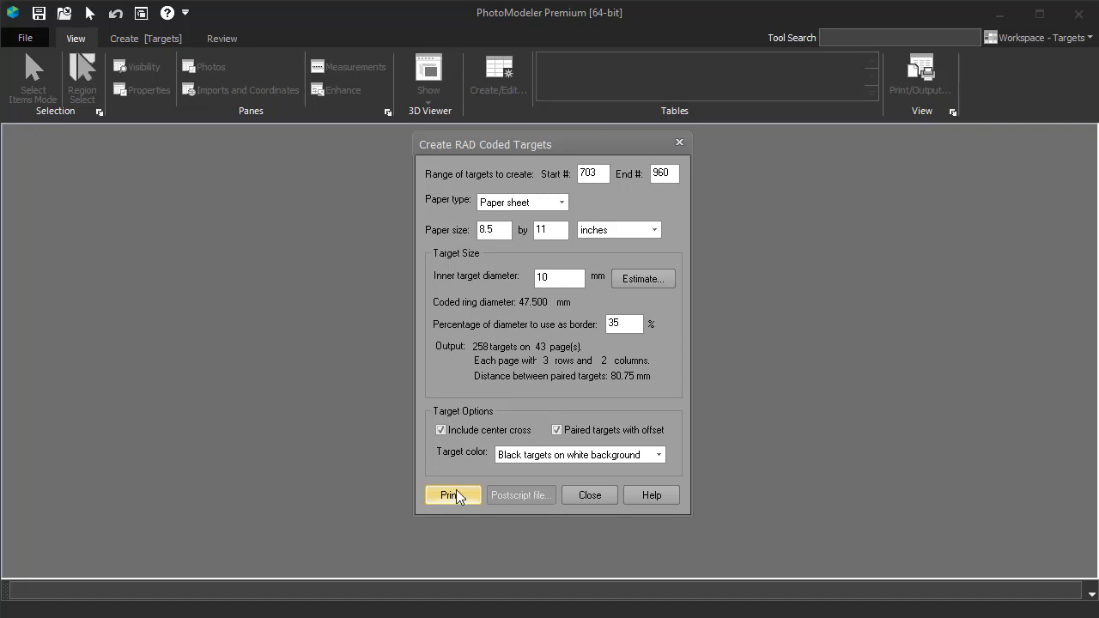
left_click(589, 496)
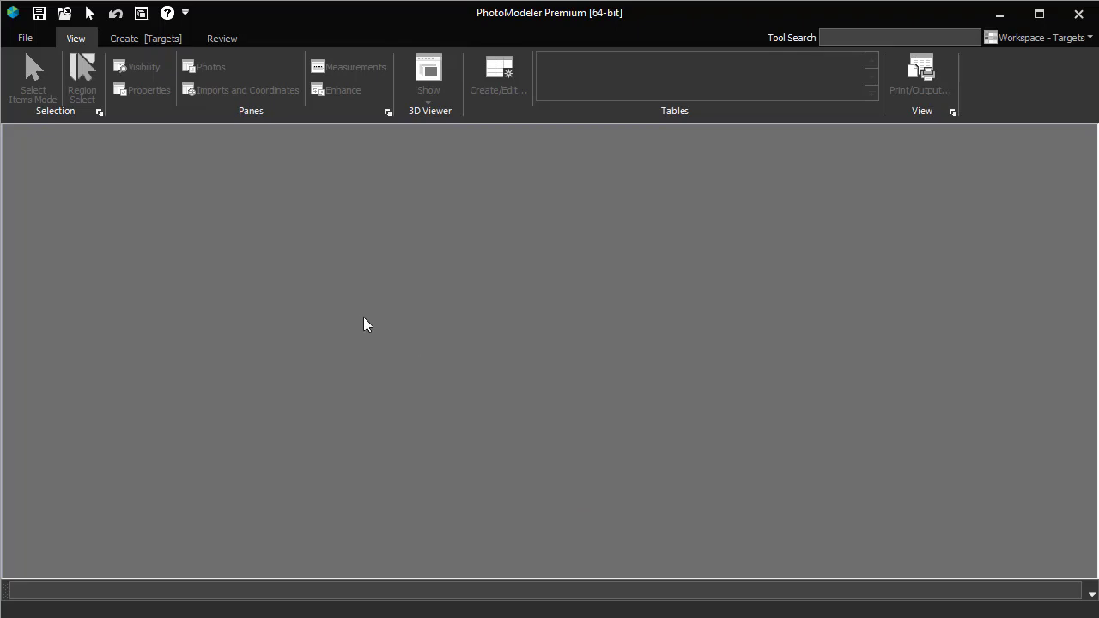
Start a new Automated Target Project using RAD coded targets.
left_click(26, 39)
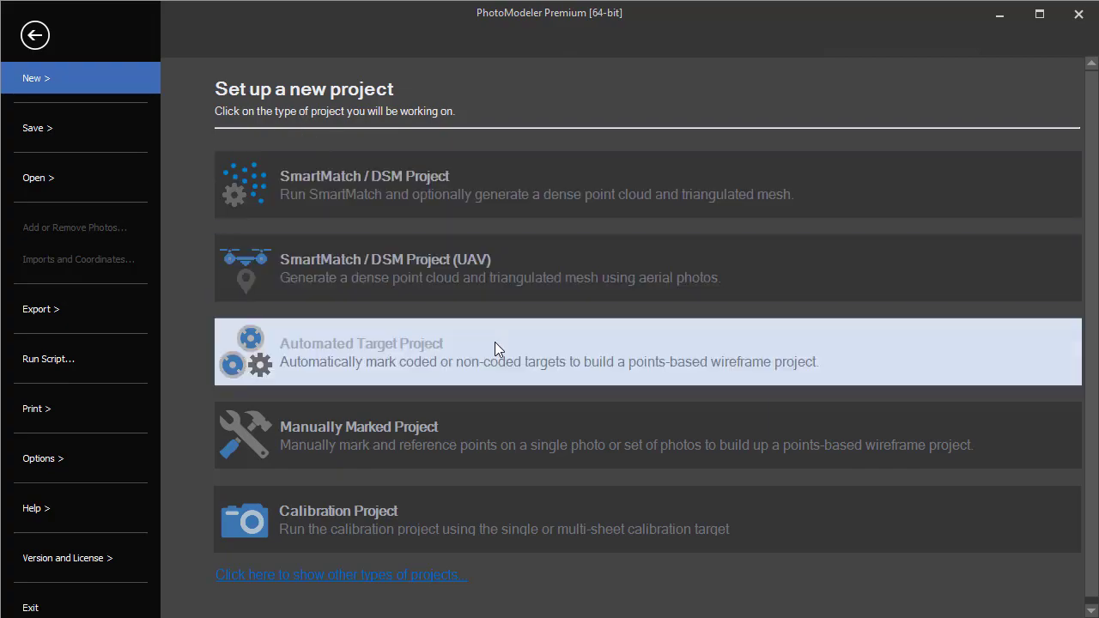
left_click(494, 352)
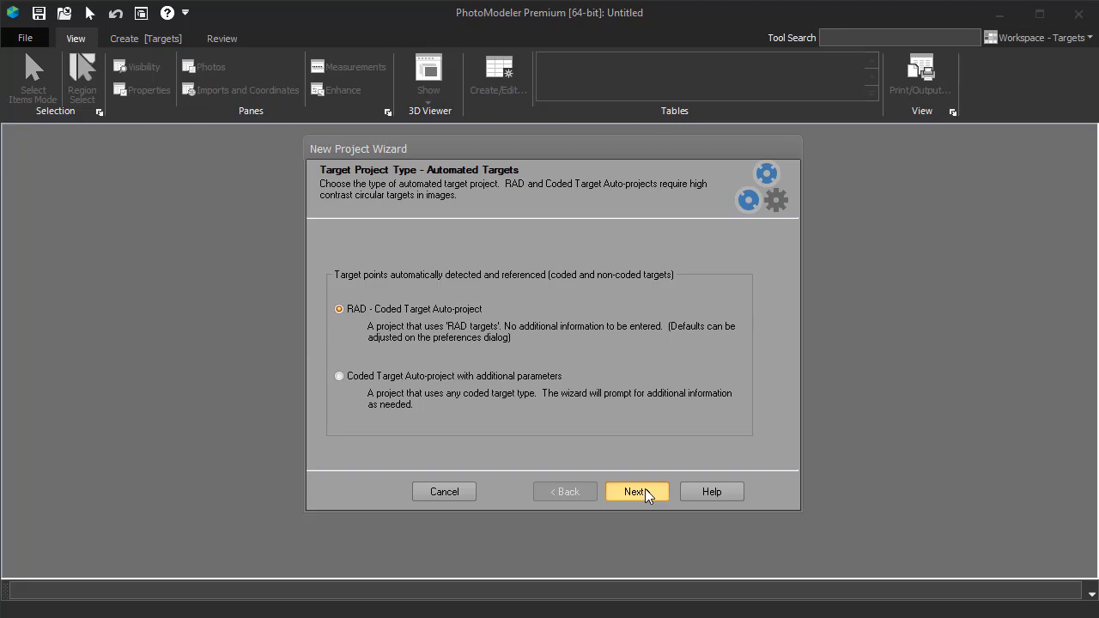
left_click(646, 496)
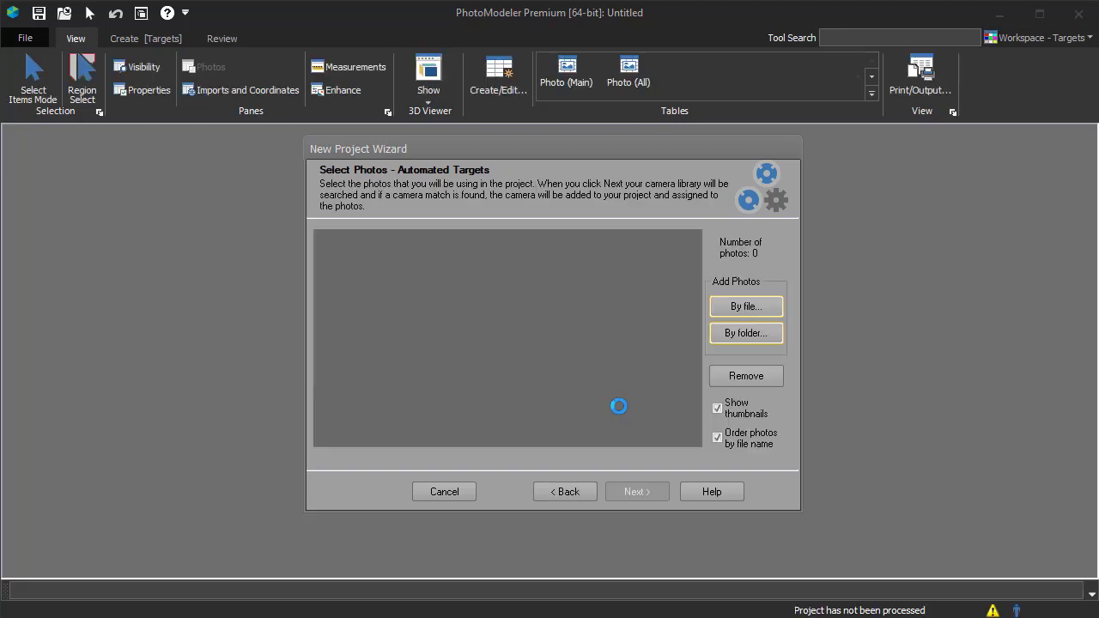
Add all 23 staircase photos and accept the automatically matched camera.
left_click(724, 312)
left_click(830, 317)
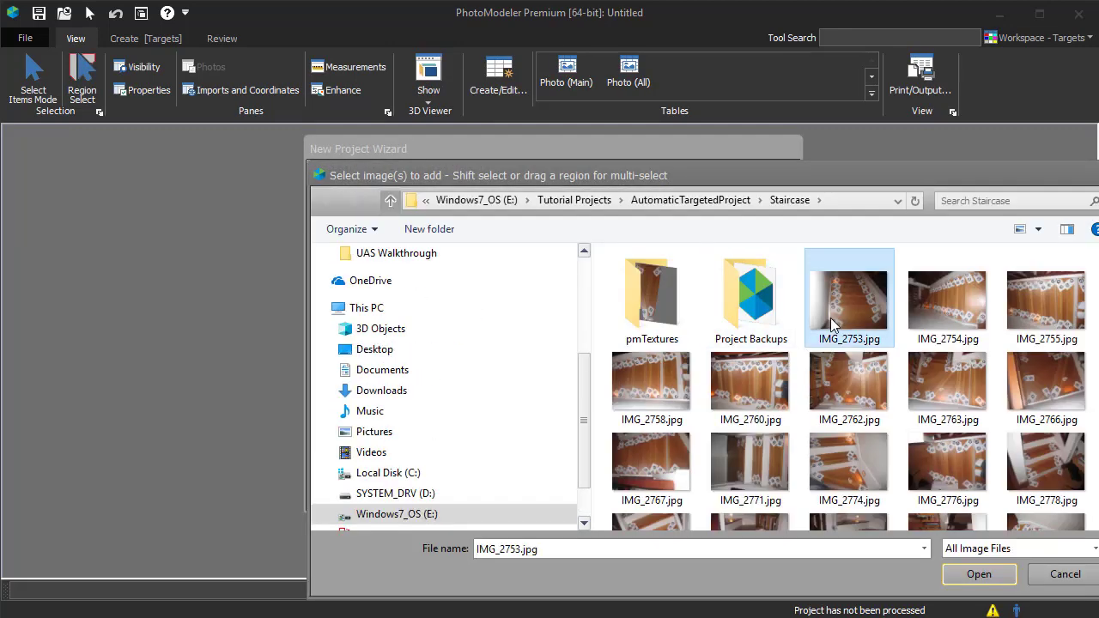
key("ctrl+a")
left_click(977, 574)
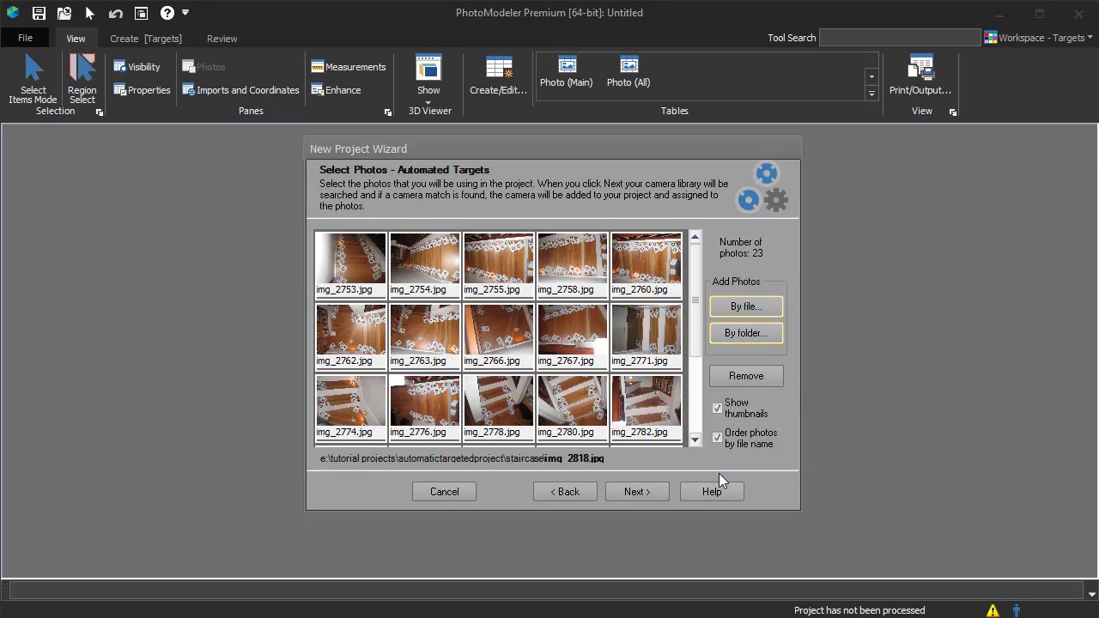
left_click(661, 492)
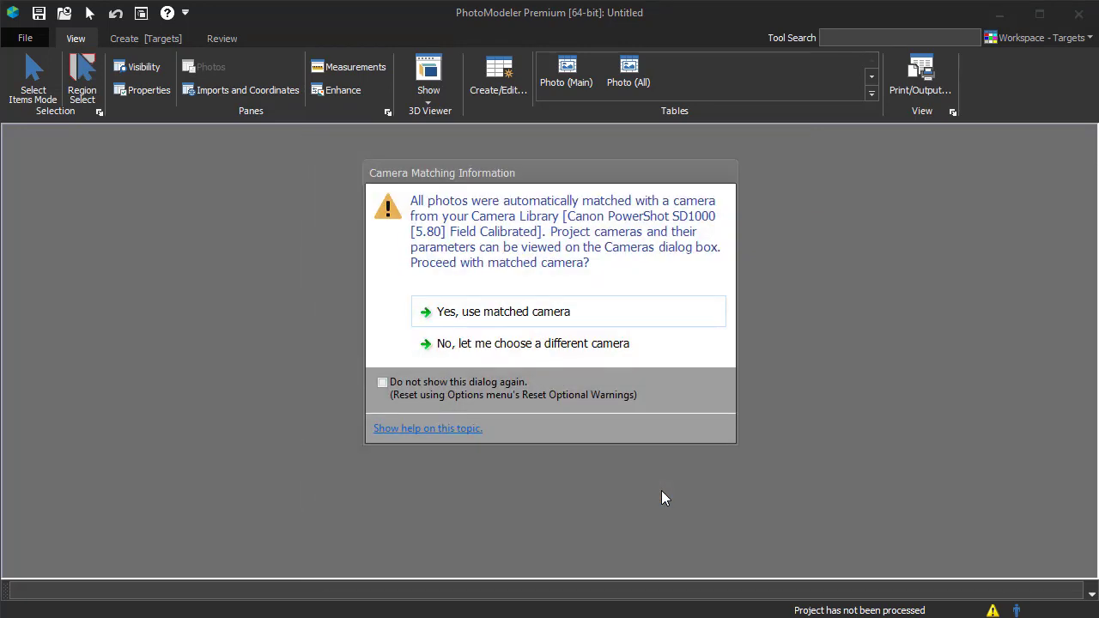
left_click(596, 316)
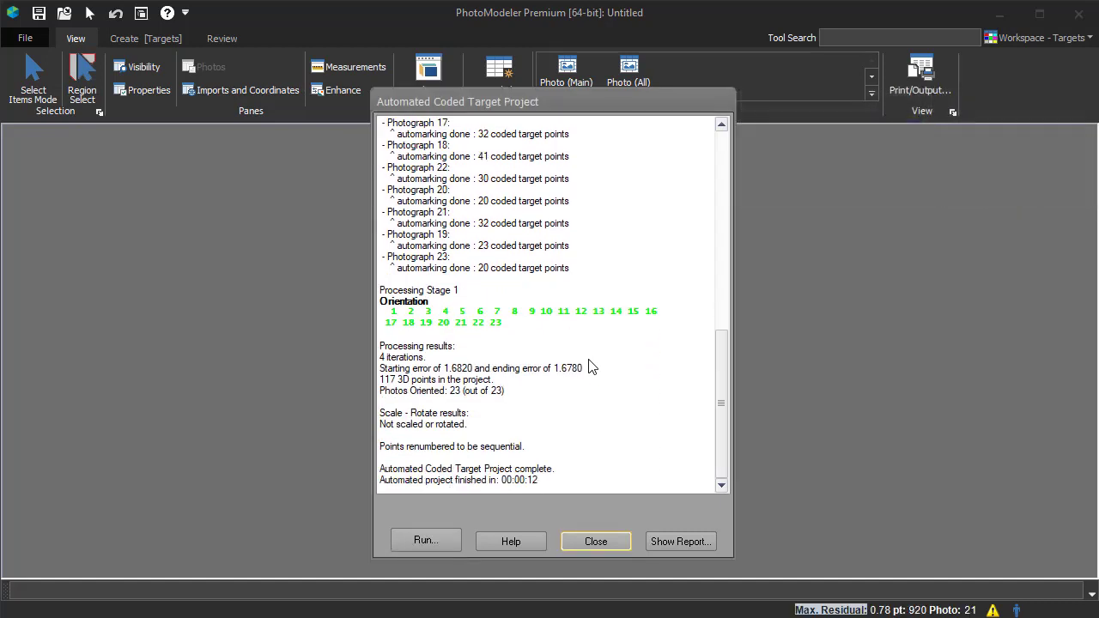
Close the automated coded target report once all 23 photos are oriented.
left_click(605, 543)
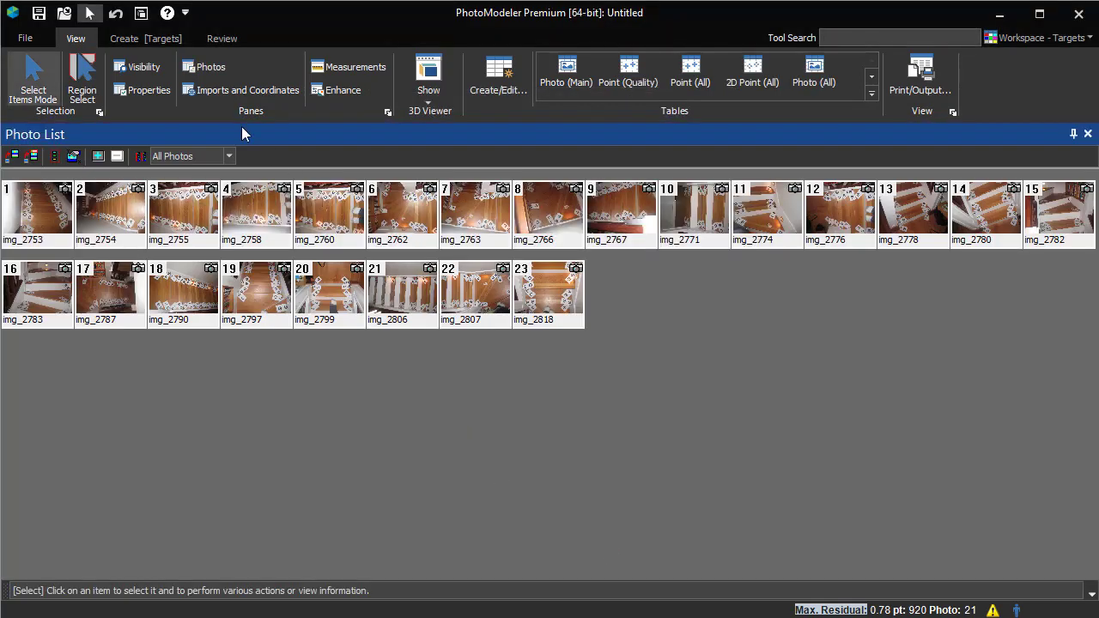
Open the 3D view and inspect the staircase points with camera stations shown.
left_click(142, 15)
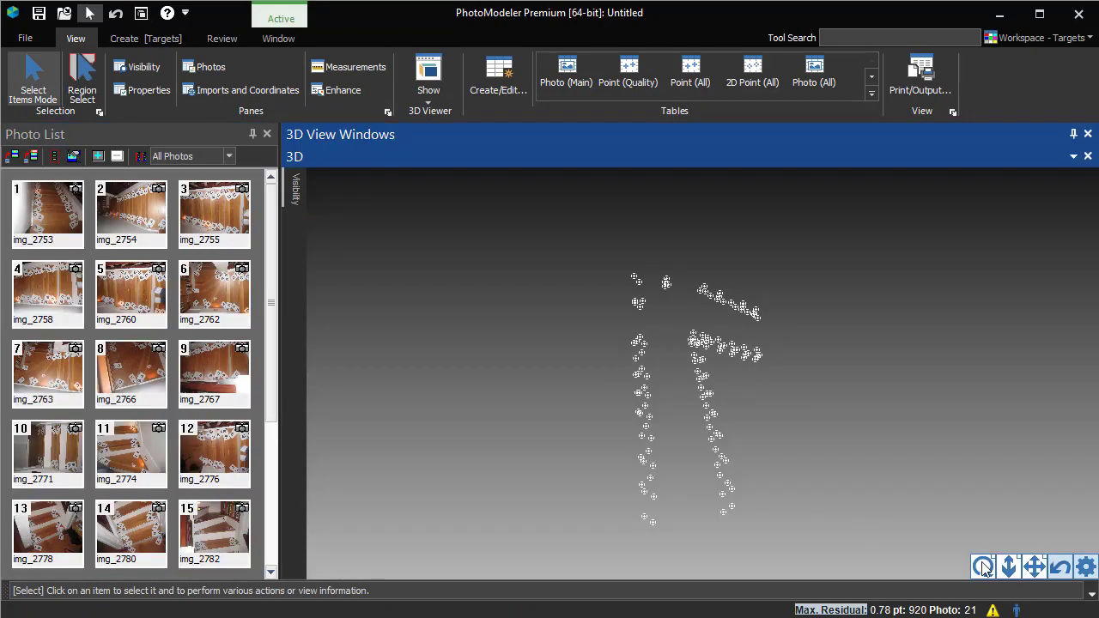
left_click(983, 567)
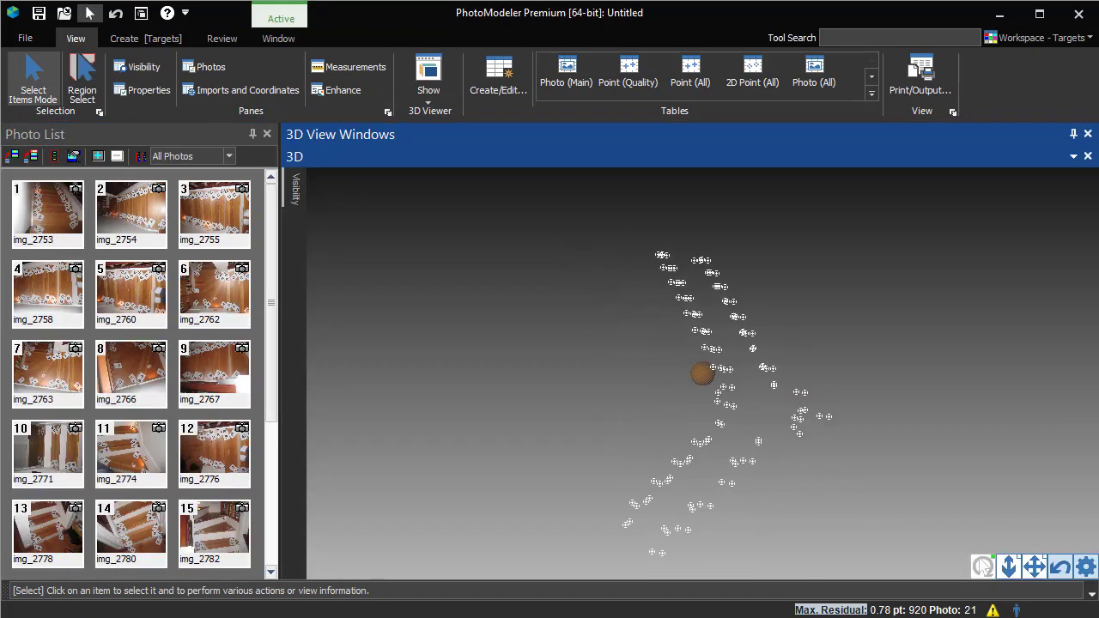
left_click(979, 567)
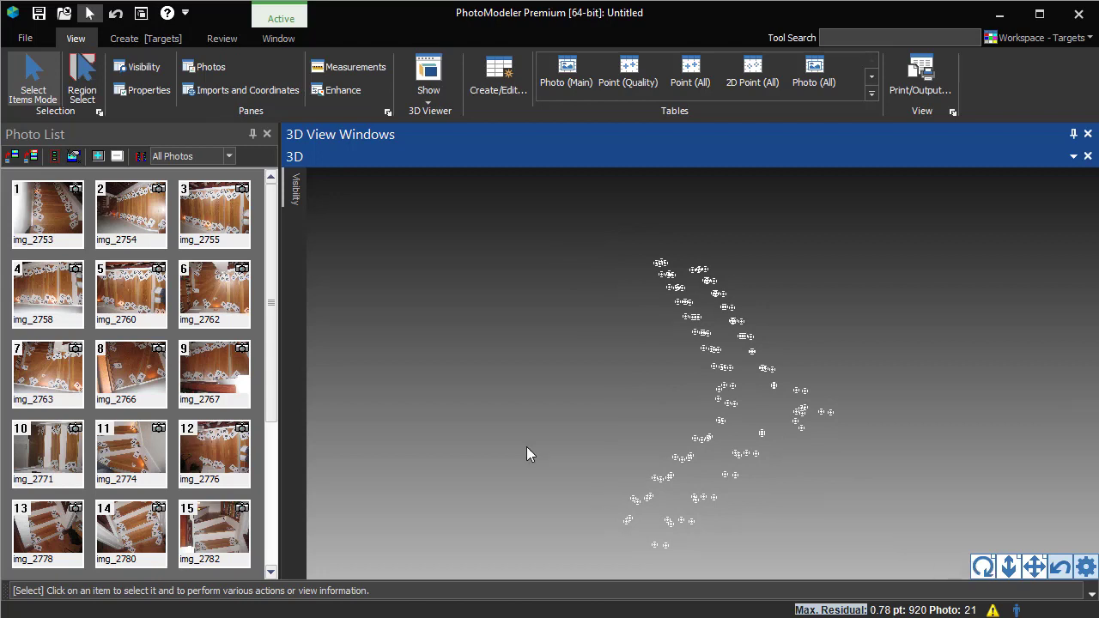
left_click(296, 191)
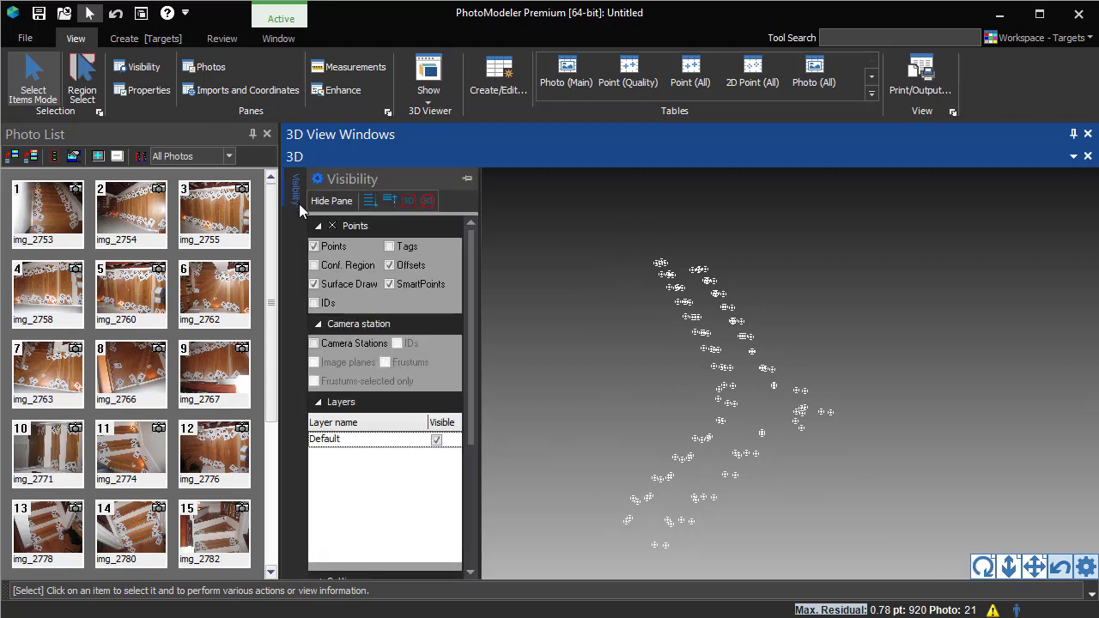
left_click(314, 344)
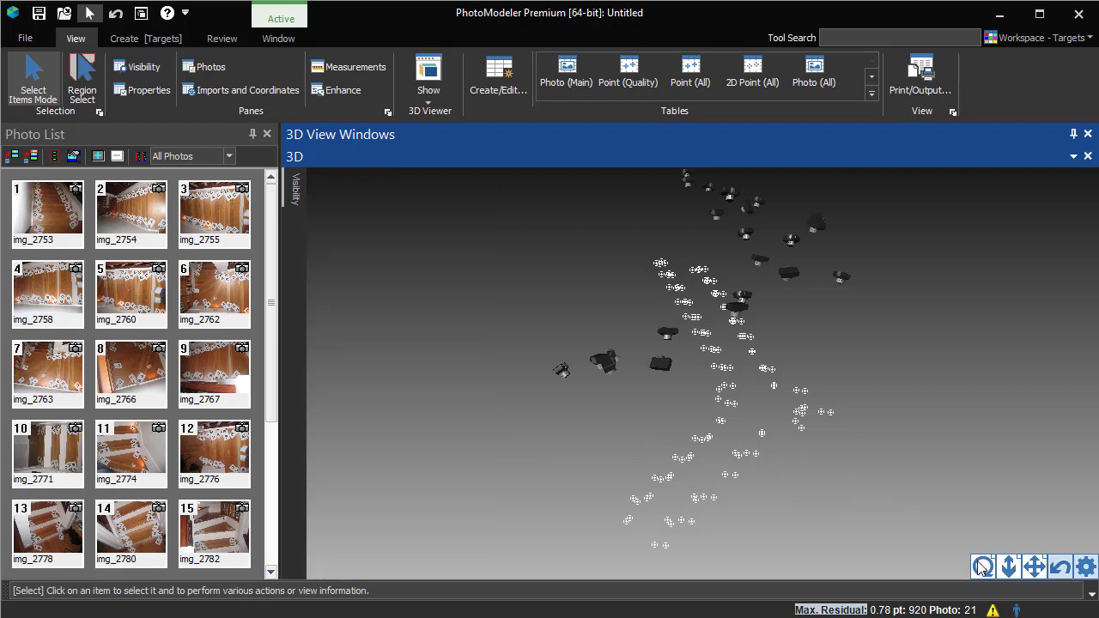
left_click_drag(983, 567, 983, 565)
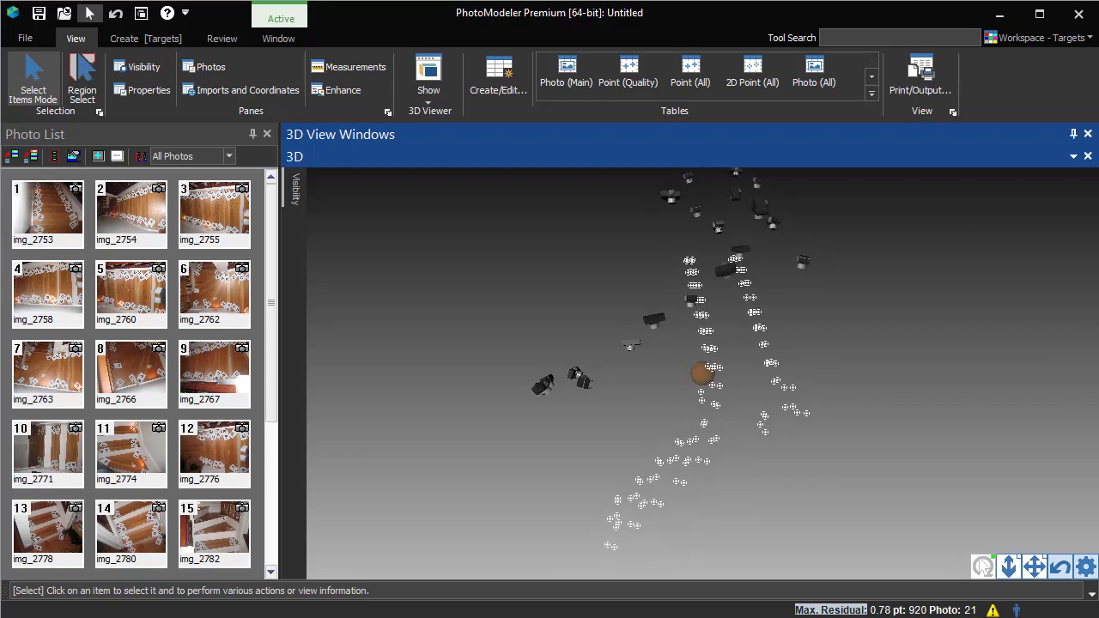
Stop auto-rotation and hide the camera stations in the Visibility pane.
left_click(982, 567)
left_click(295, 189)
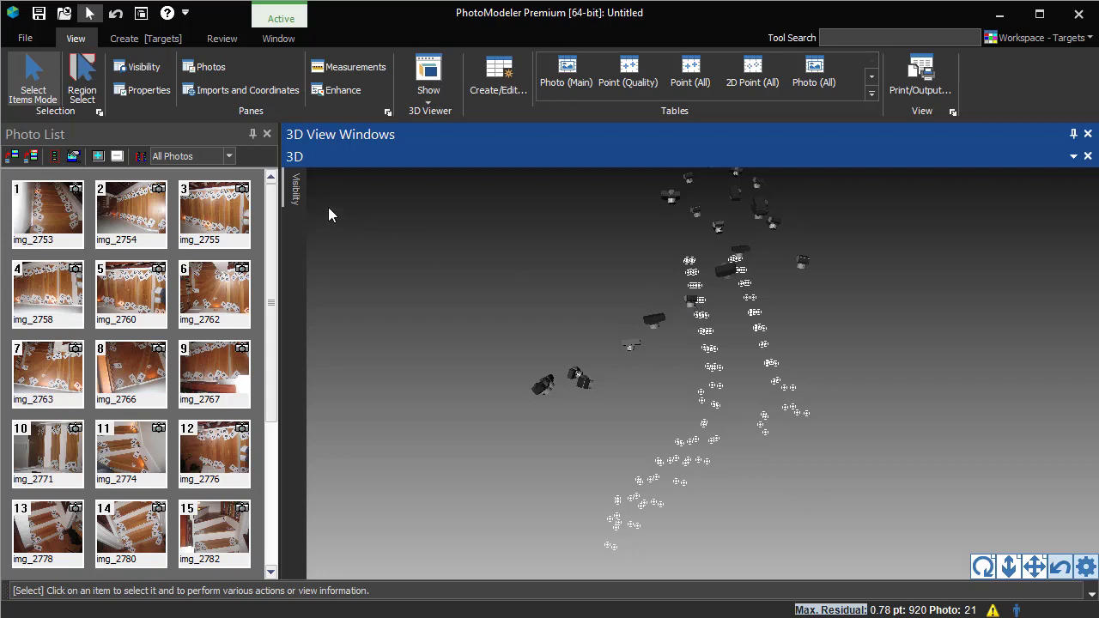
left_click(314, 343)
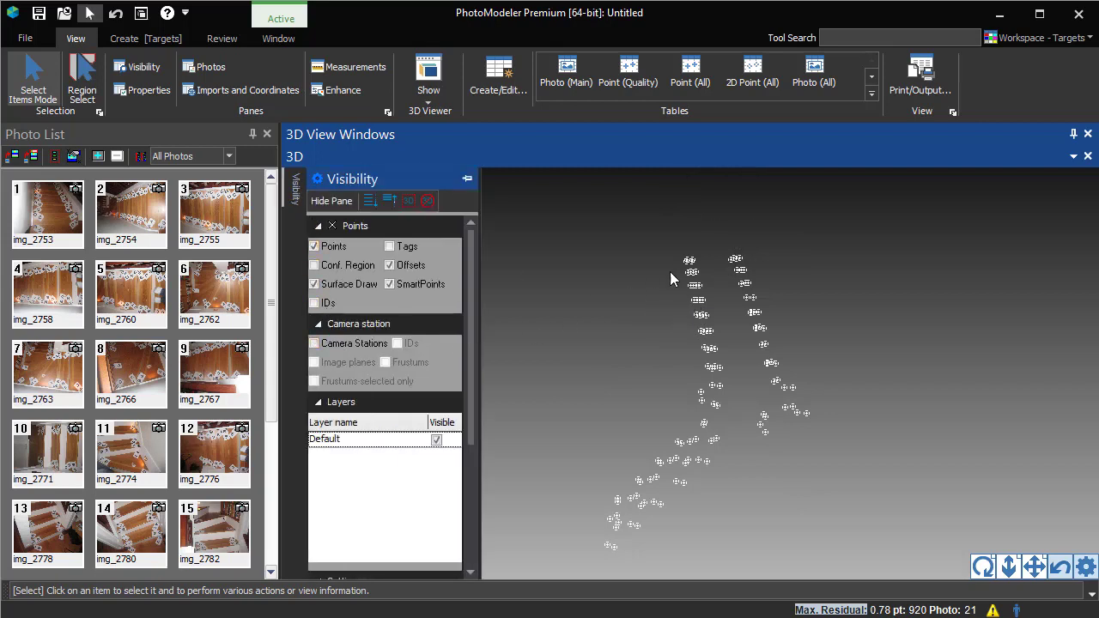
left_click(614, 282)
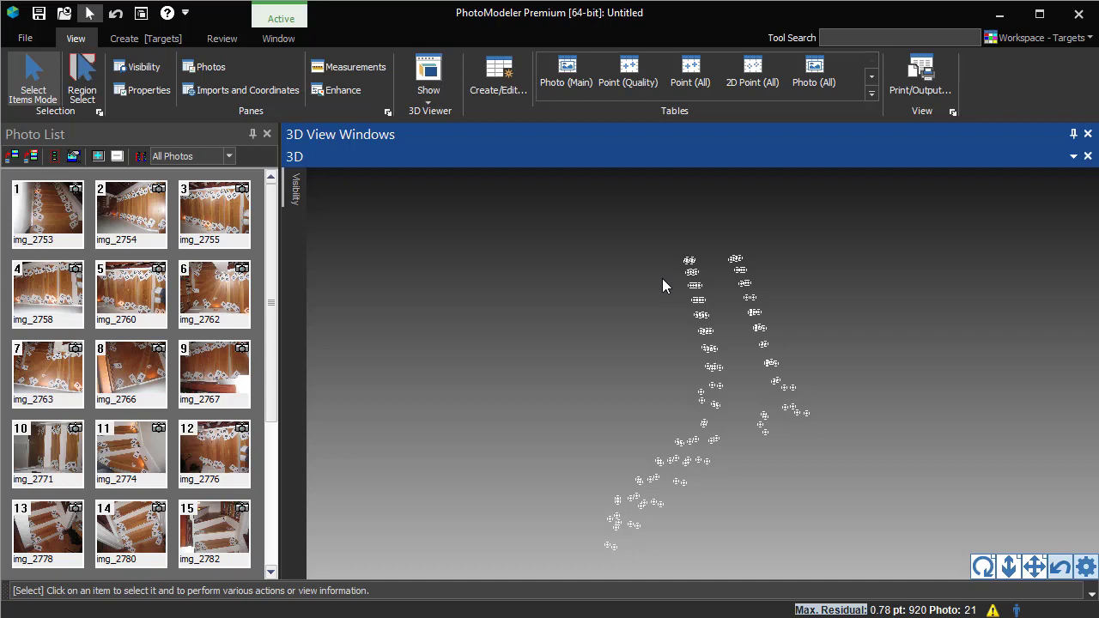
Apply the RAD offsets group to coded targets 1–999 and hide the target points in 3D.
left_click(142, 38)
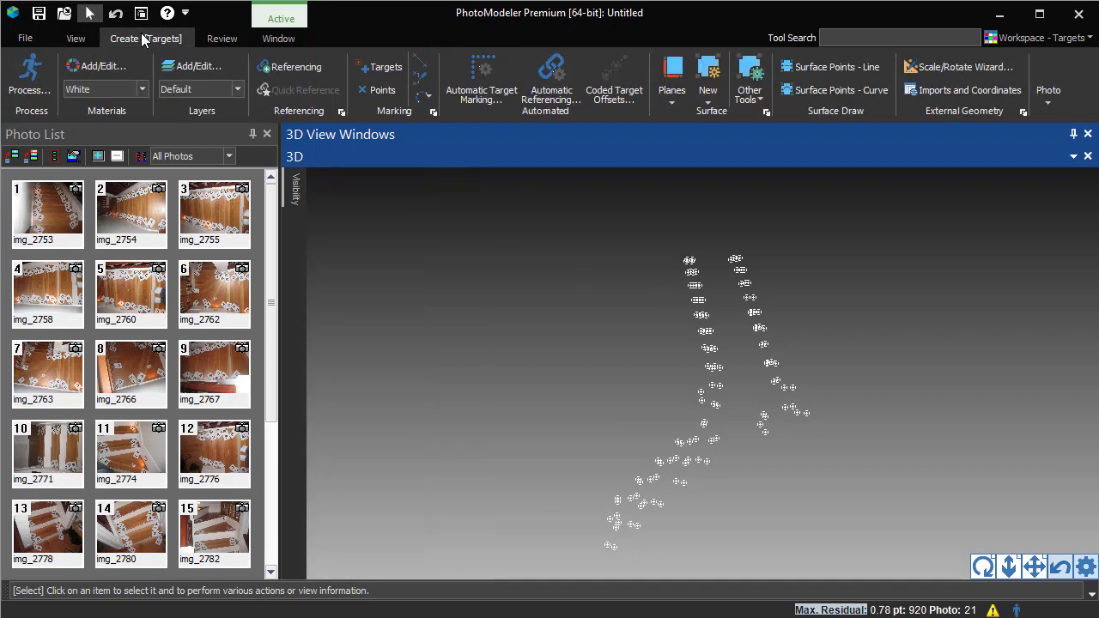
left_click(615, 82)
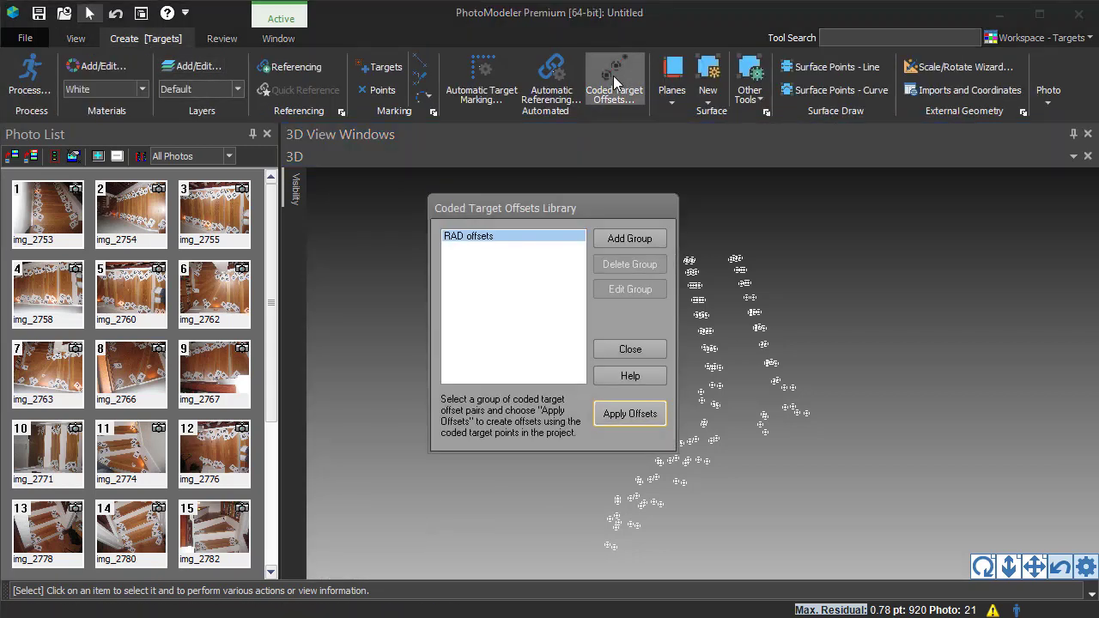
left_click(647, 417)
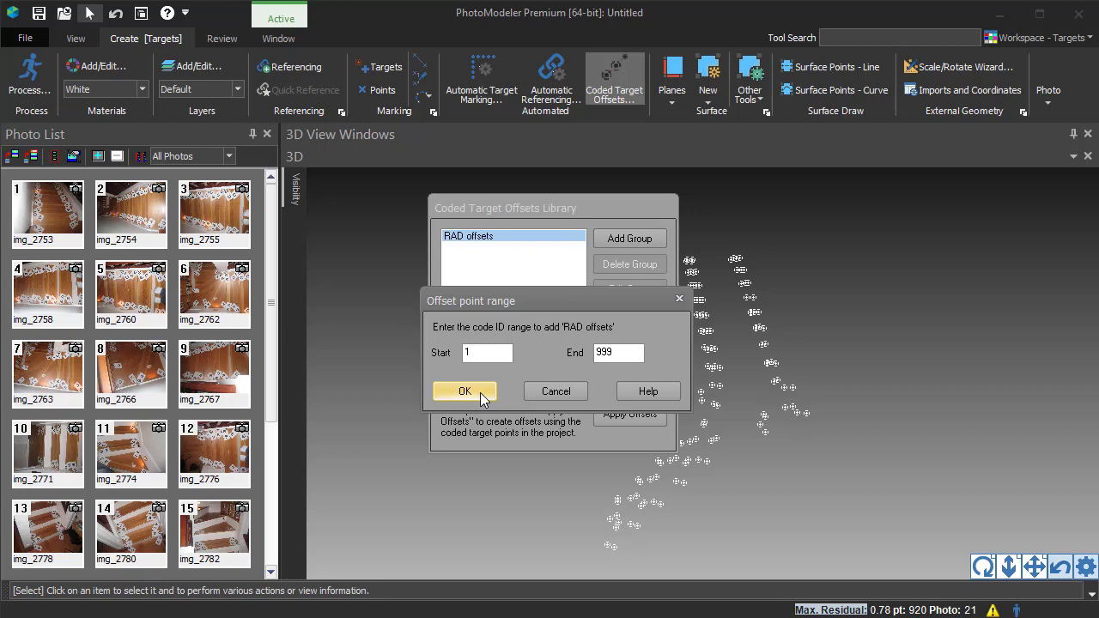
left_click(482, 395)
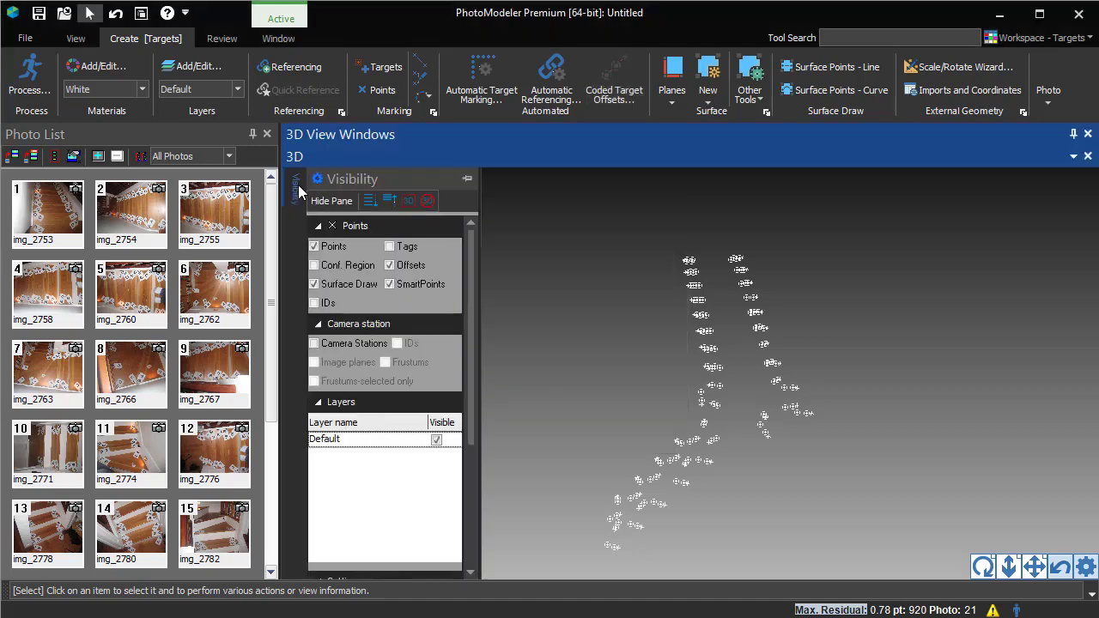
left_click(315, 247)
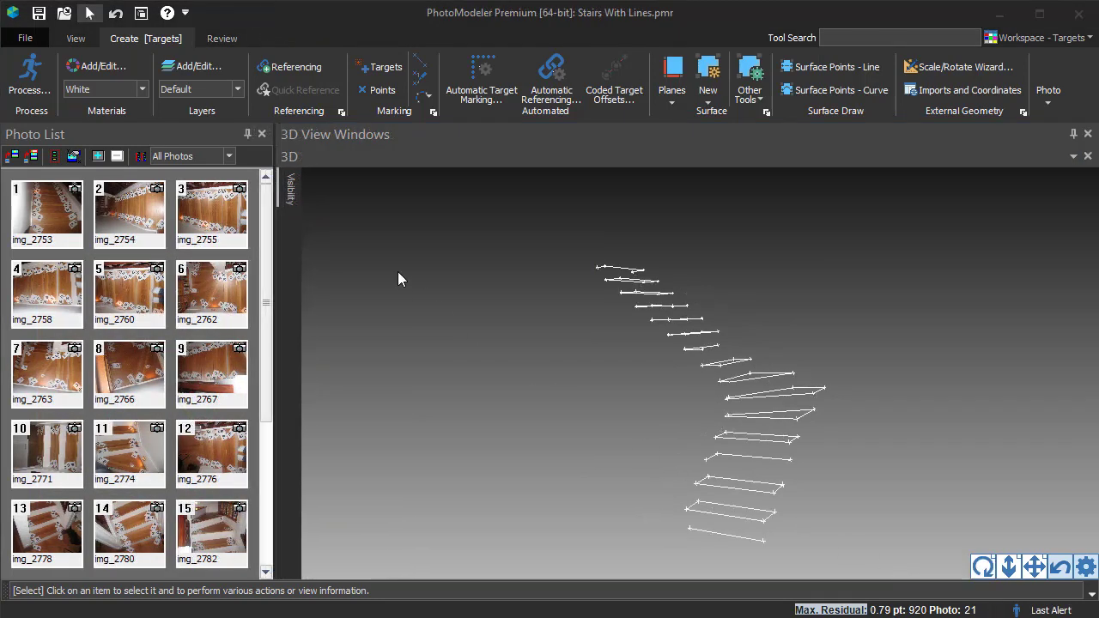
Turn Points back on in Visibility and select point 951 on a lower stair step.
left_click(295, 188)
left_click(310, 247)
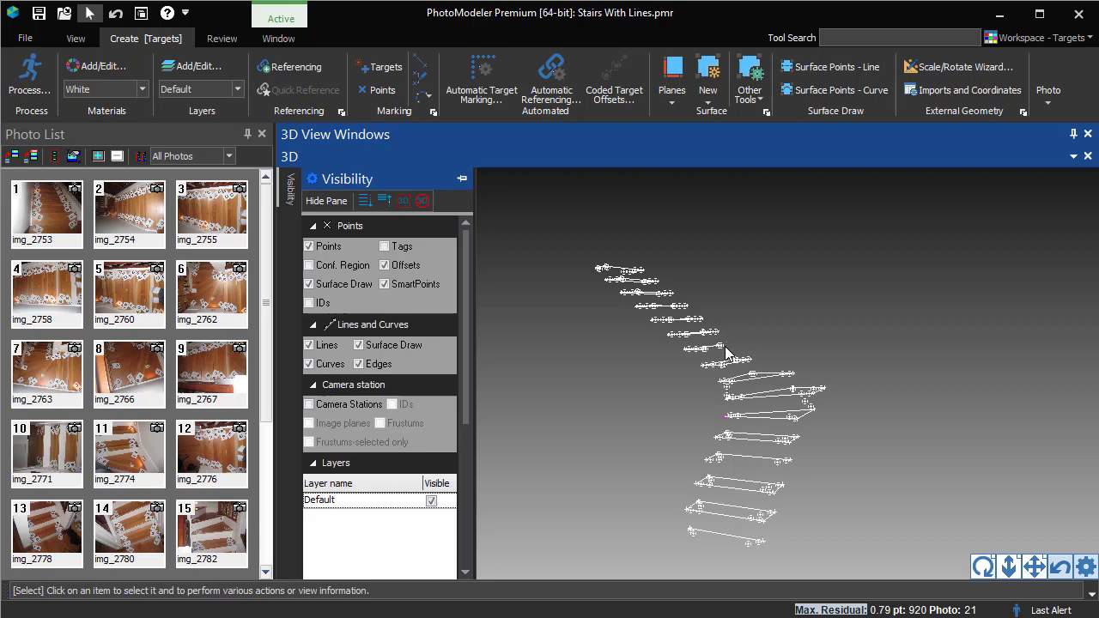
left_click(800, 480)
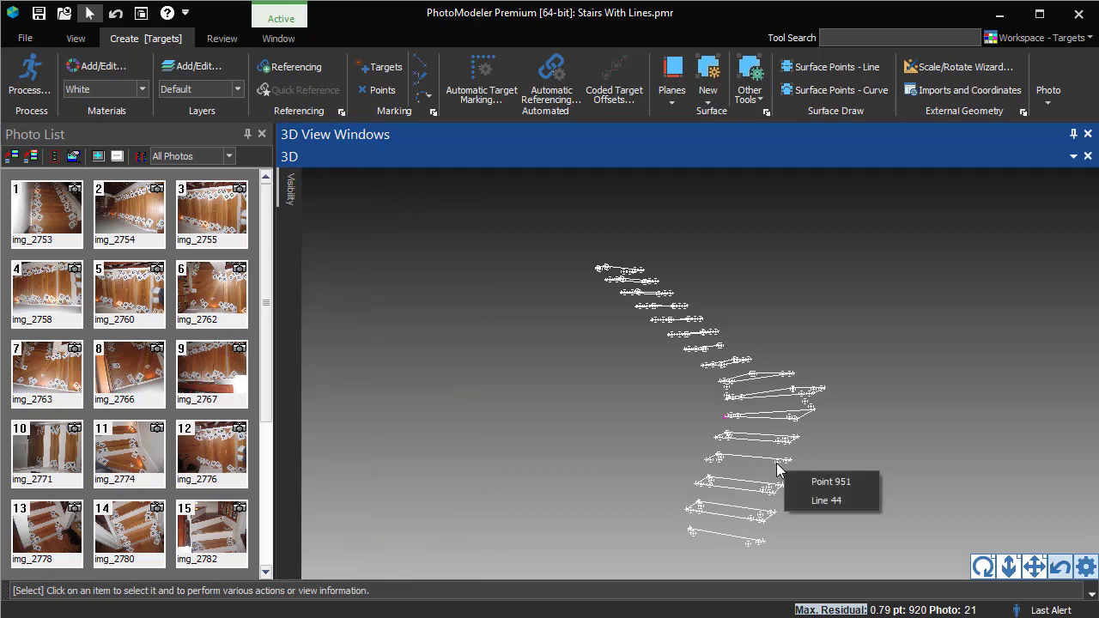
left_click(802, 482)
right_click(819, 478)
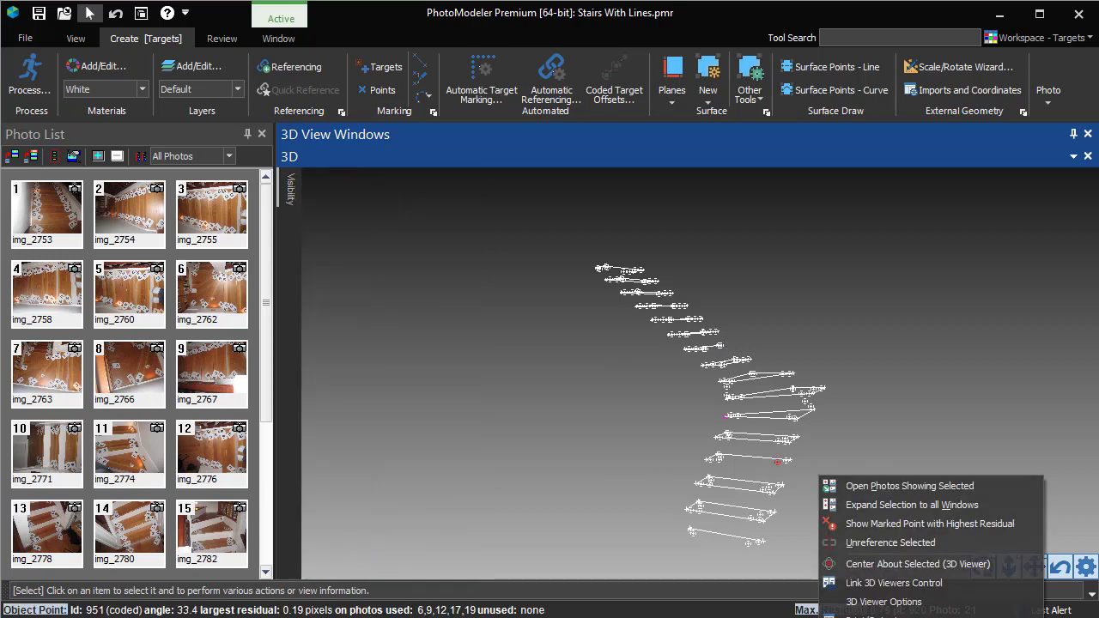
Open the photos showing point 951 and mark new point 1011 at a stair corner in photo 9.
left_click(840, 488)
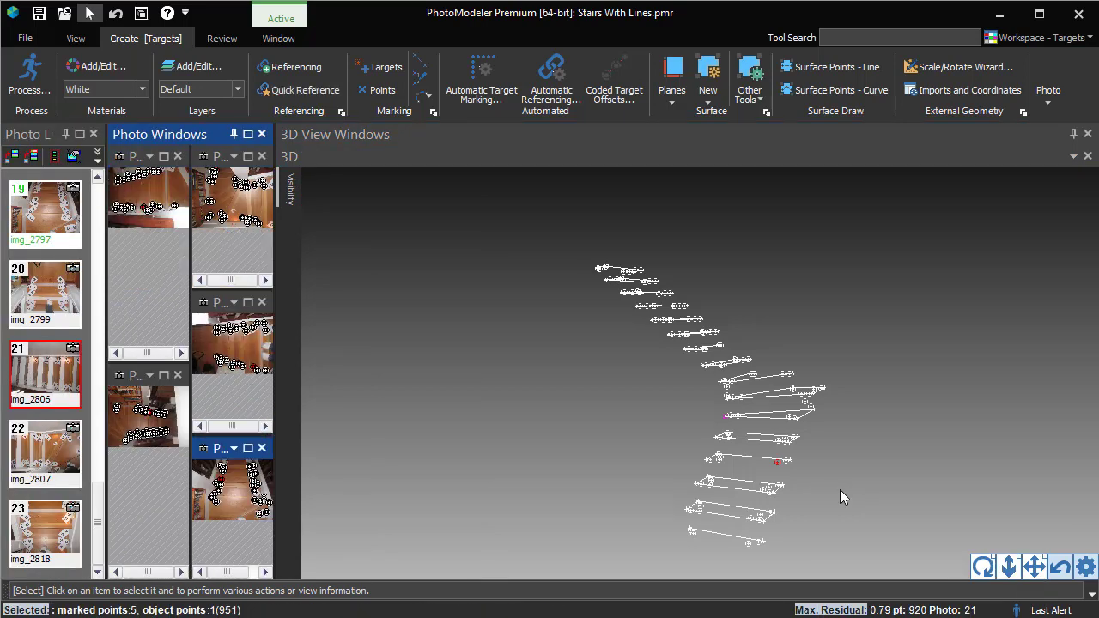
left_click_drag(273, 404, 763, 428)
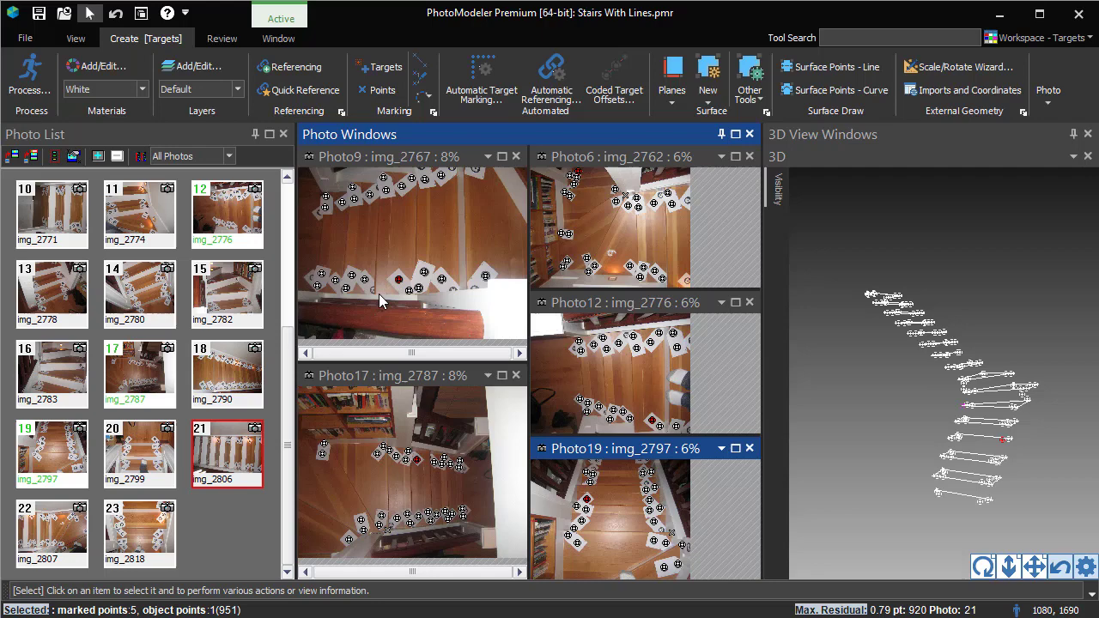
left_click(279, 89)
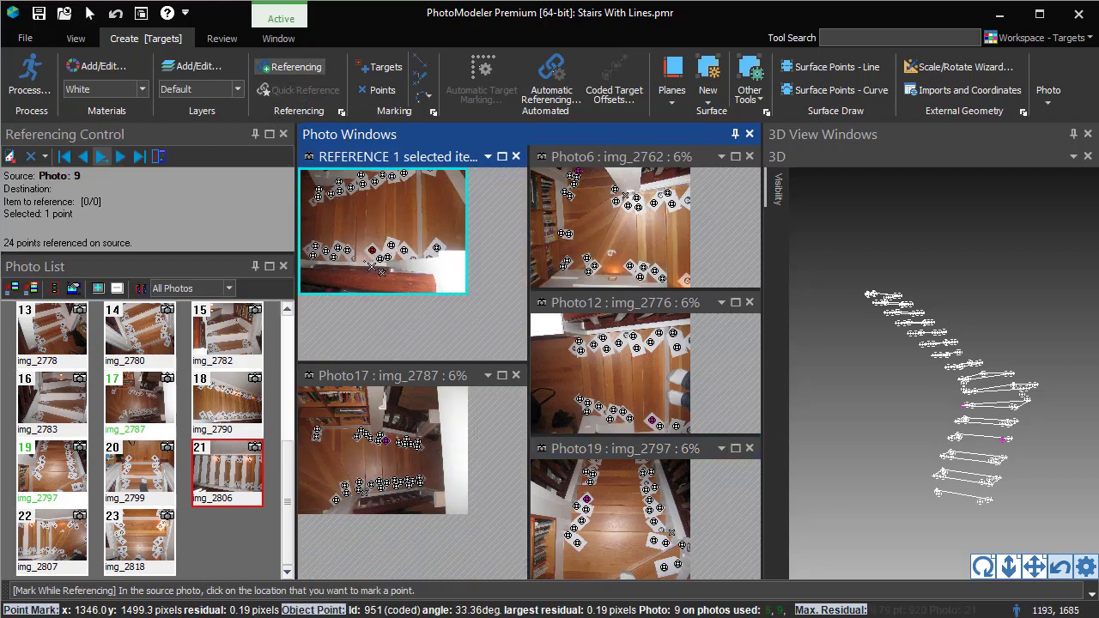
scroll(374, 268, "up", 1)
scroll(374, 273, "up", 1)
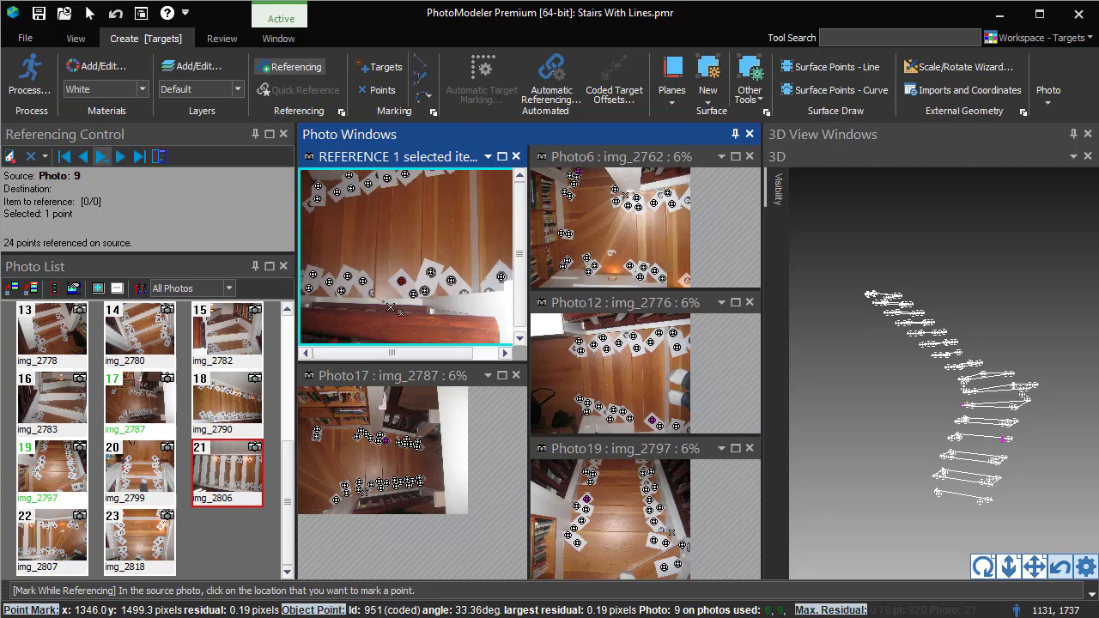
key("alt")
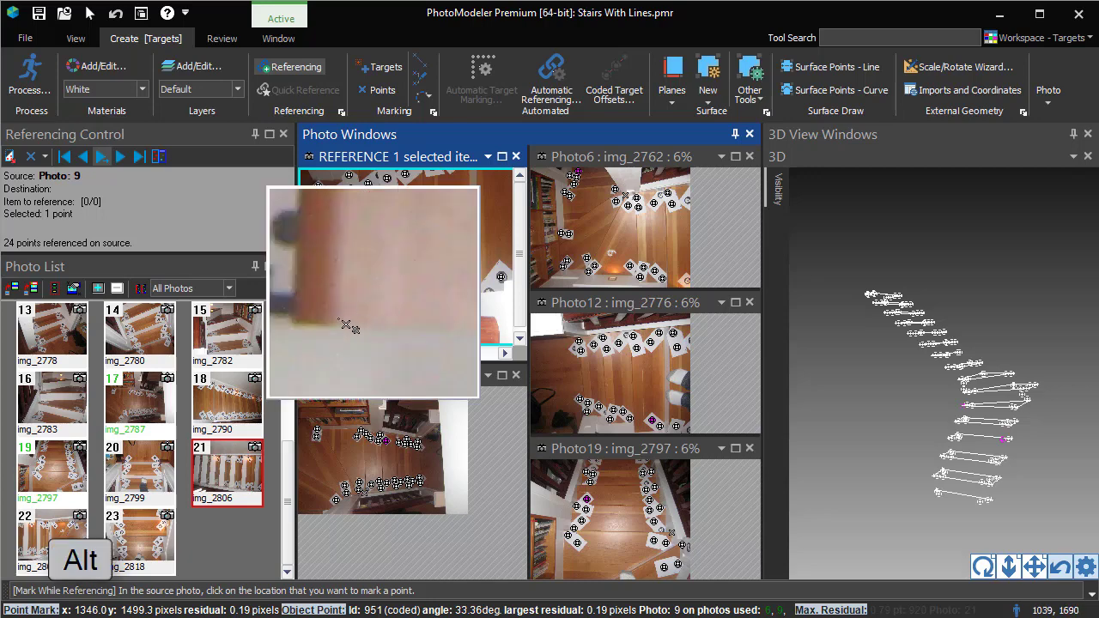
left_click(347, 331)
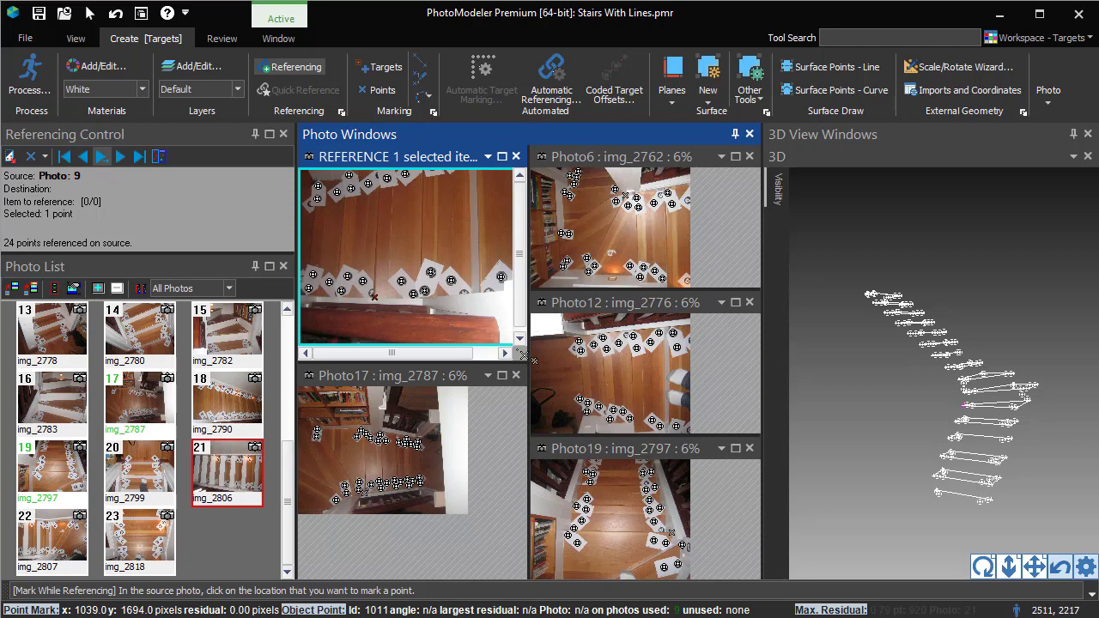
Reference point 1011 in photos 12, 19 and 17.
left_click(640, 427)
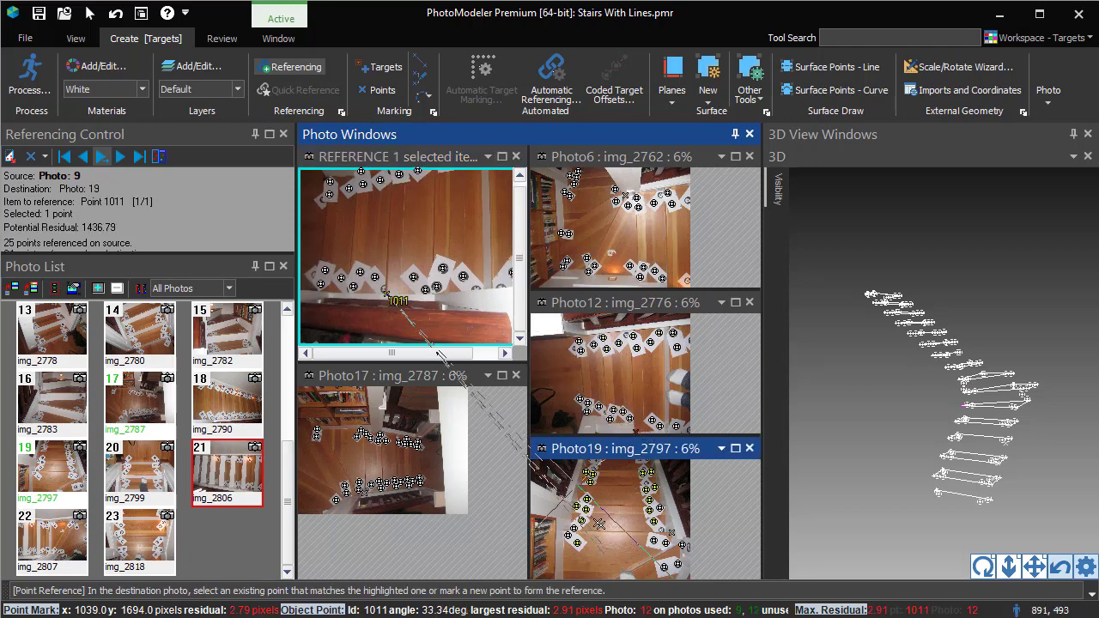
key("alt")
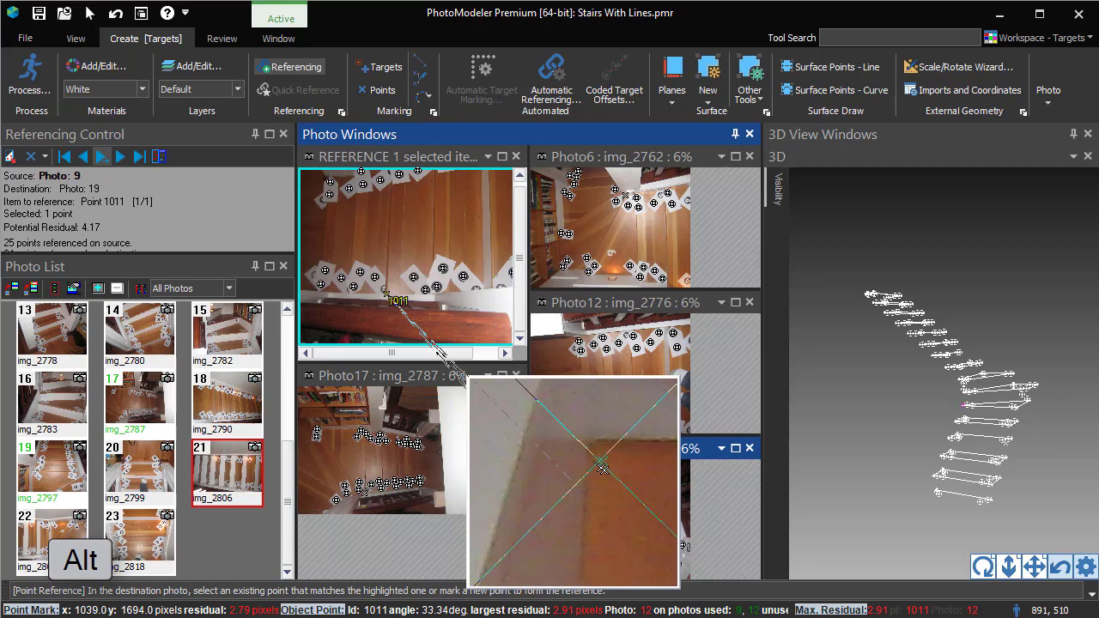
left_click(605, 449)
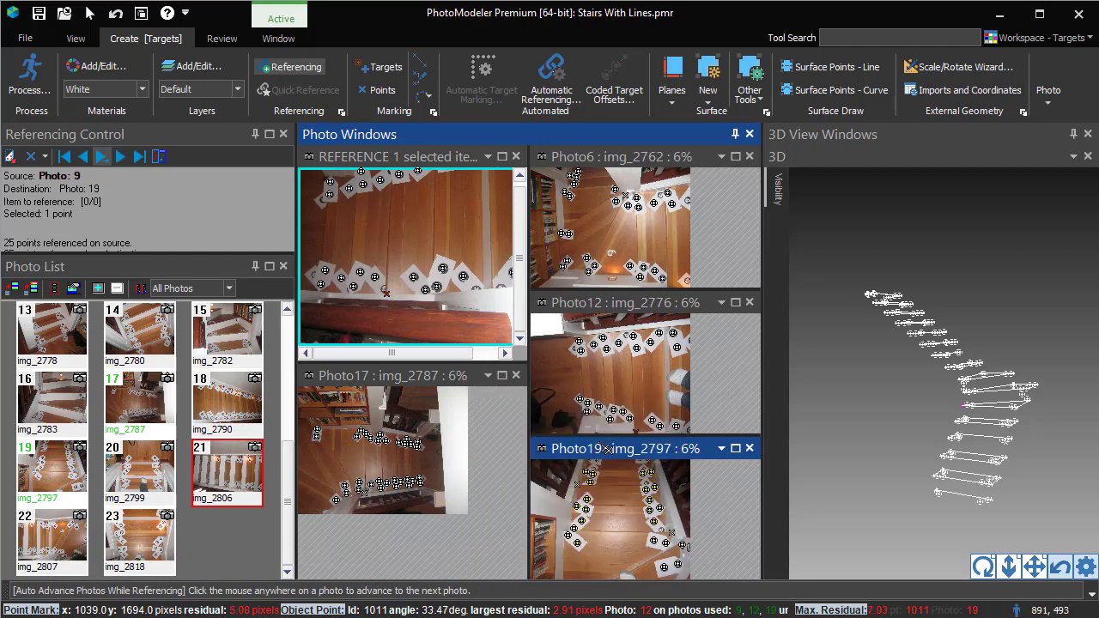
left_click(481, 489)
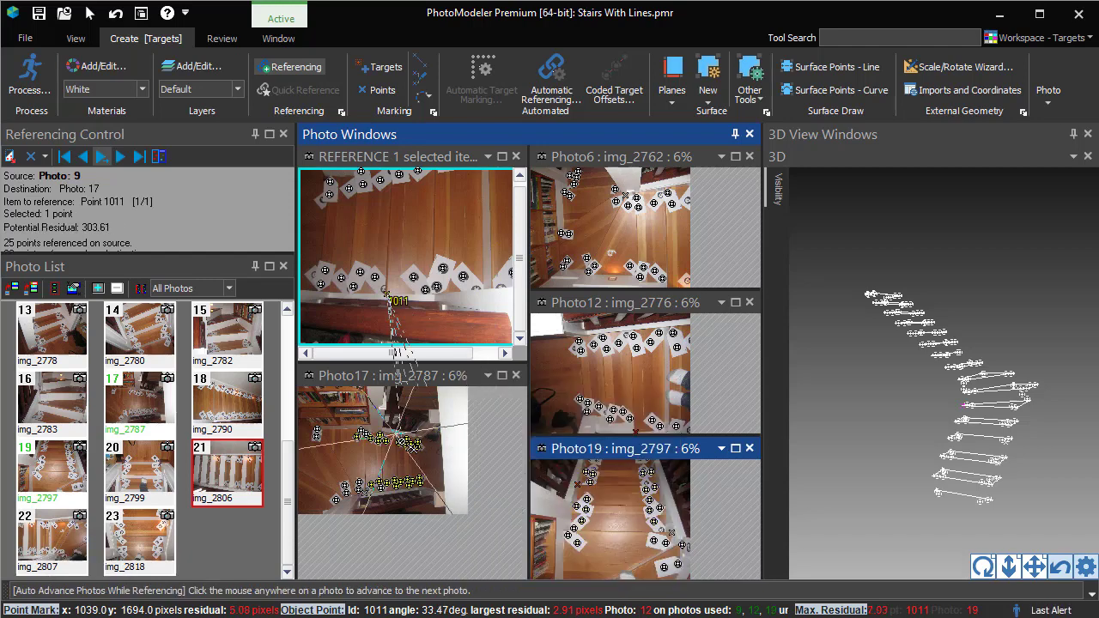
key("alt")
left_click(384, 380)
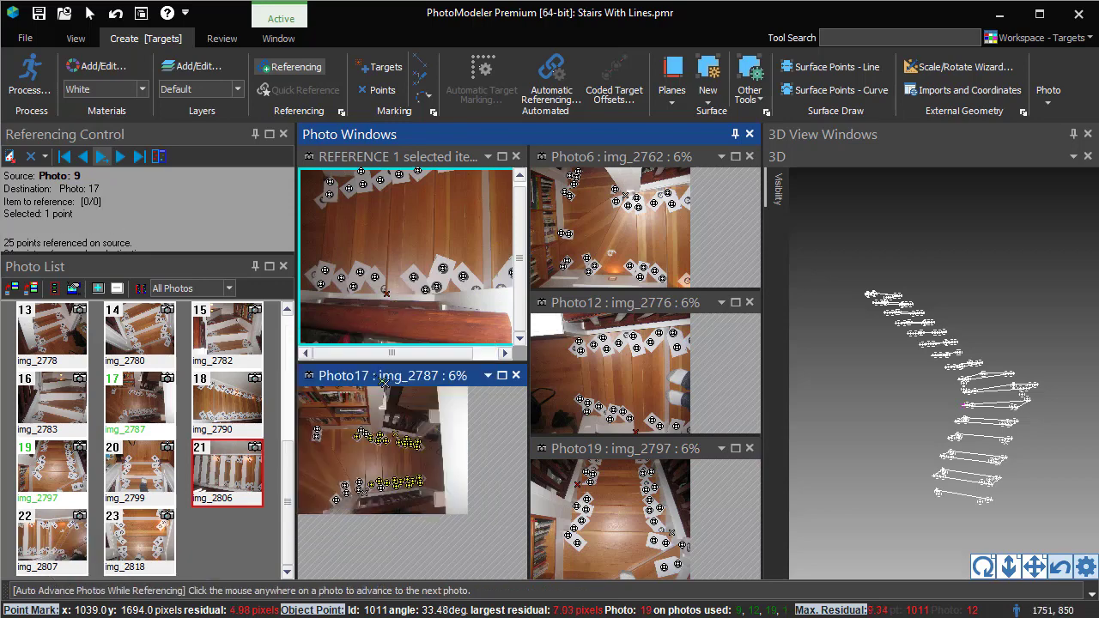
Orbit the stair model to view its other sides, then stop the rotation.
left_click(419, 62)
left_click_drag(986, 577, 986, 577)
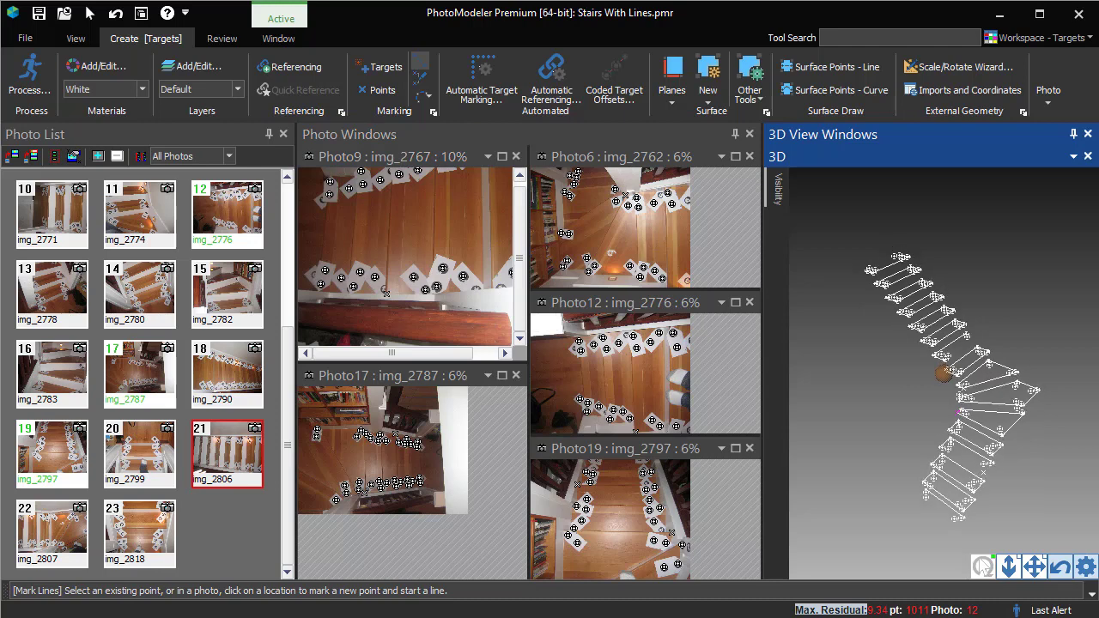
left_click_drag(986, 578, 948, 448)
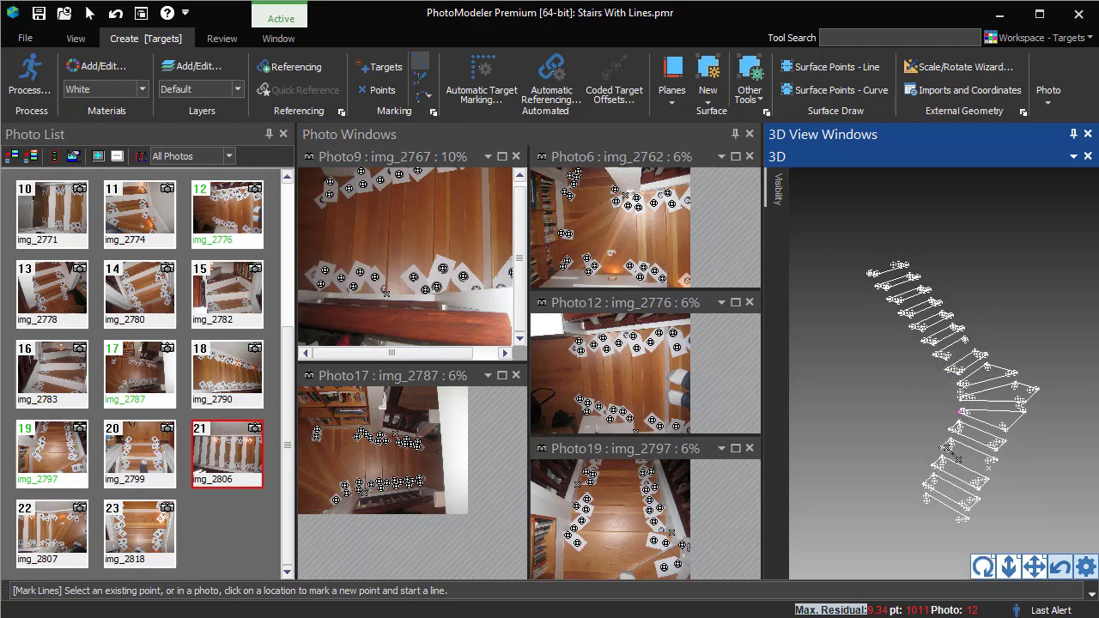
left_click(994, 468)
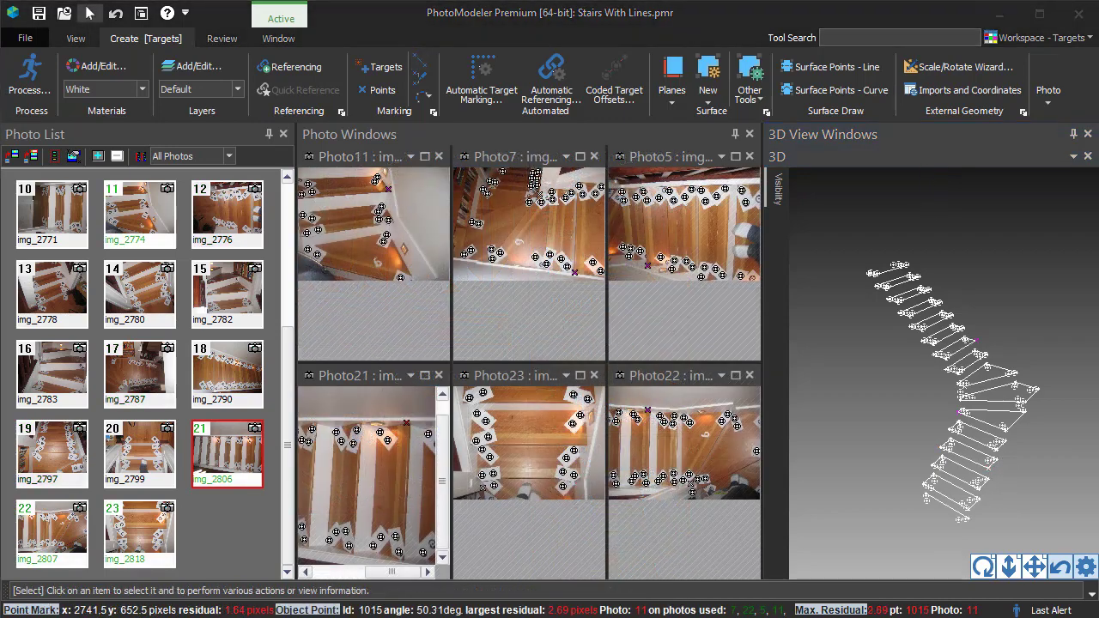
left_click_drag(992, 571, 984, 566)
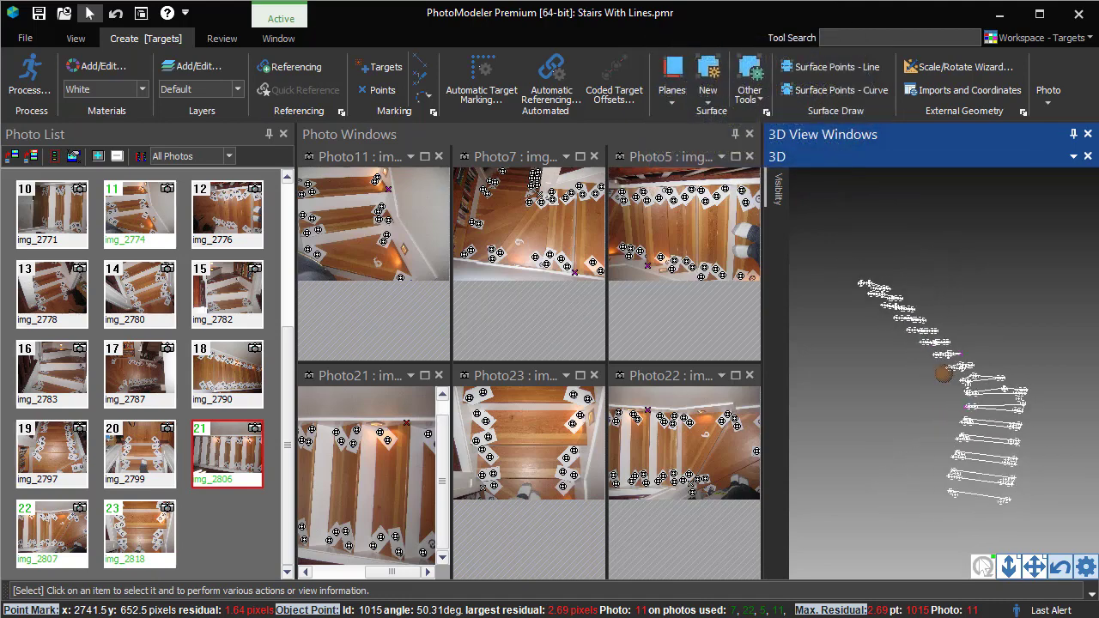
left_click(985, 568)
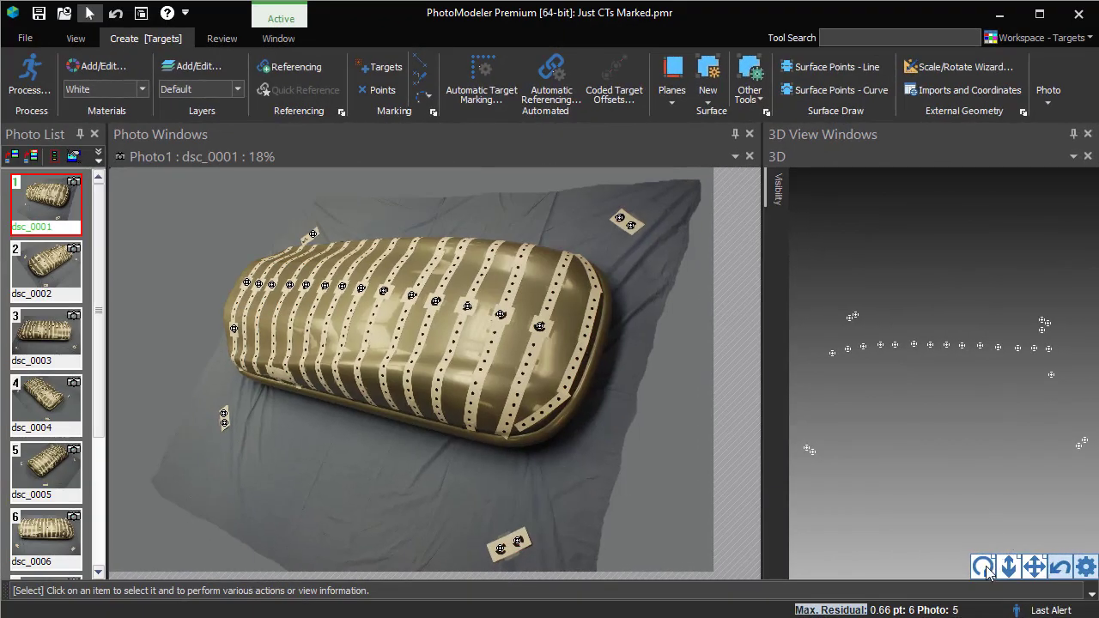
Briefly spin the roof box's coded-target points in 3D, then choose Targets marking.
left_click(985, 569)
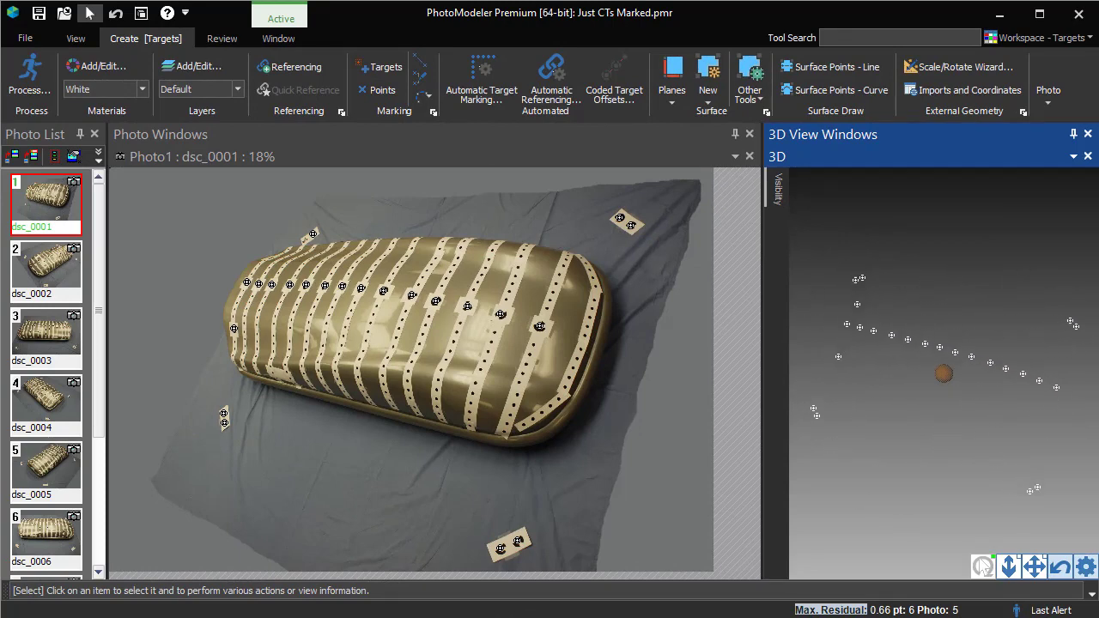
left_click(979, 561)
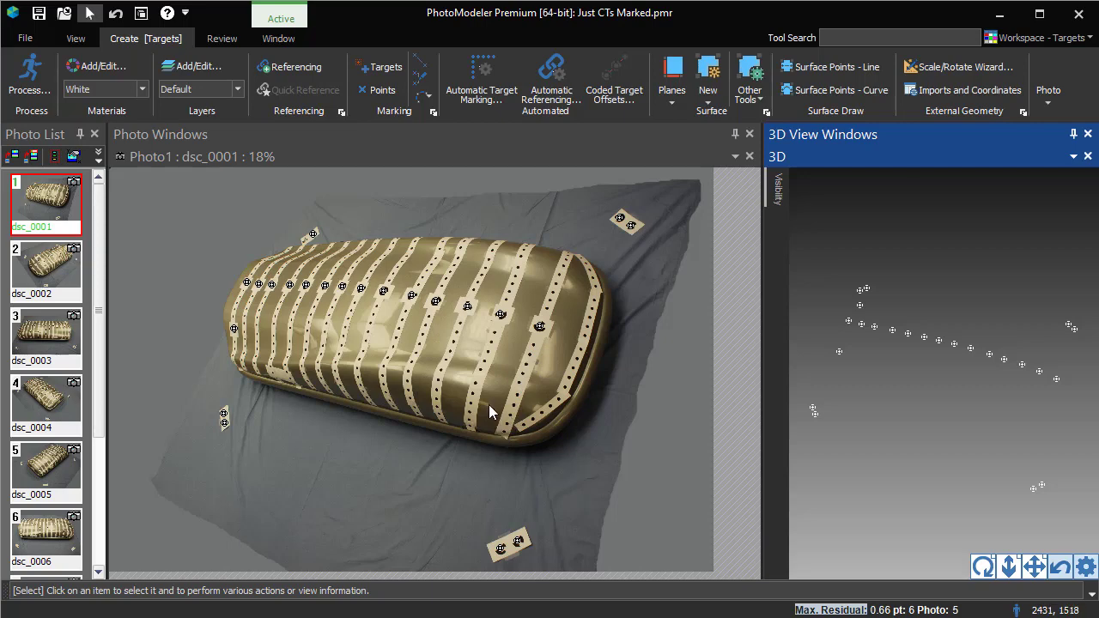
left_click(381, 67)
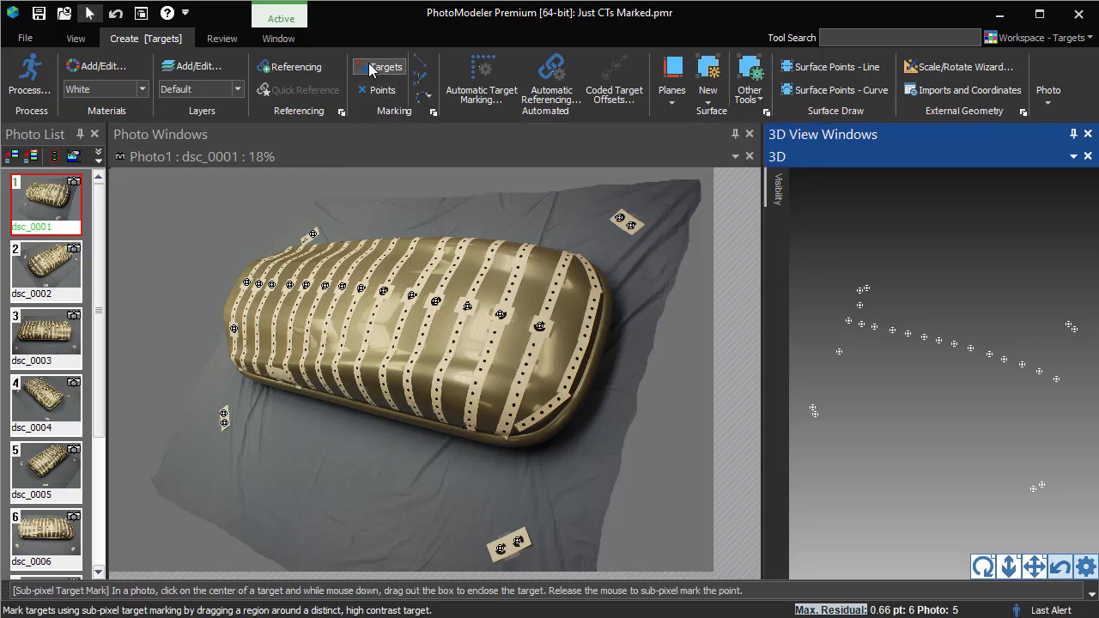
Sub-pixel mark the black dot on the tape strip in Photo1, then open automatic target marking.
left_click(485, 372)
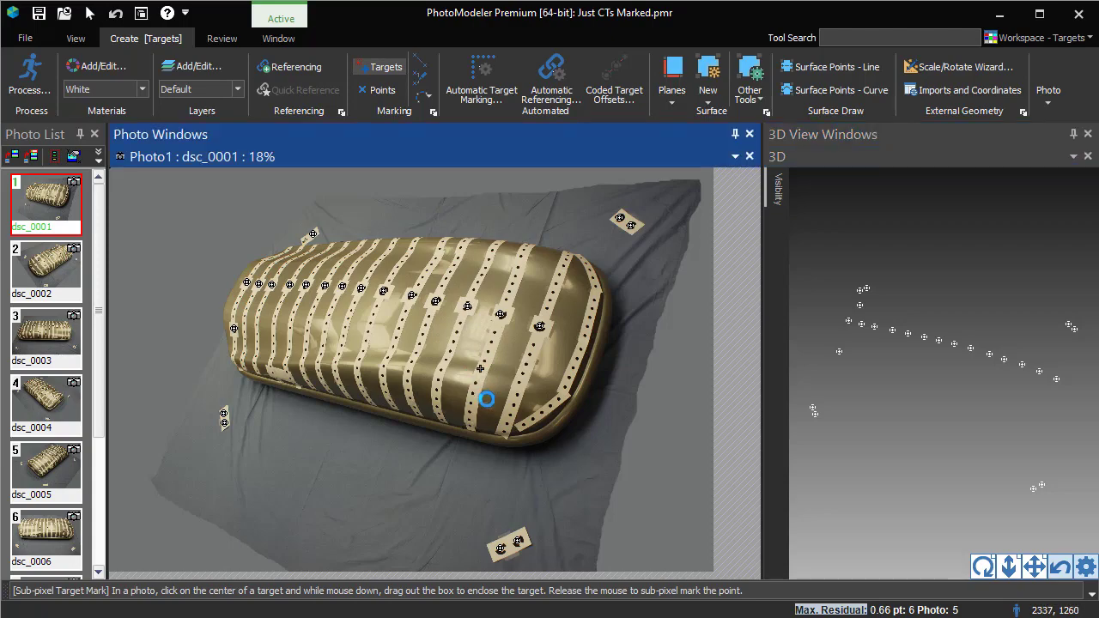
scroll(485, 396, "up", 1)
scroll(498, 387, "up", 2)
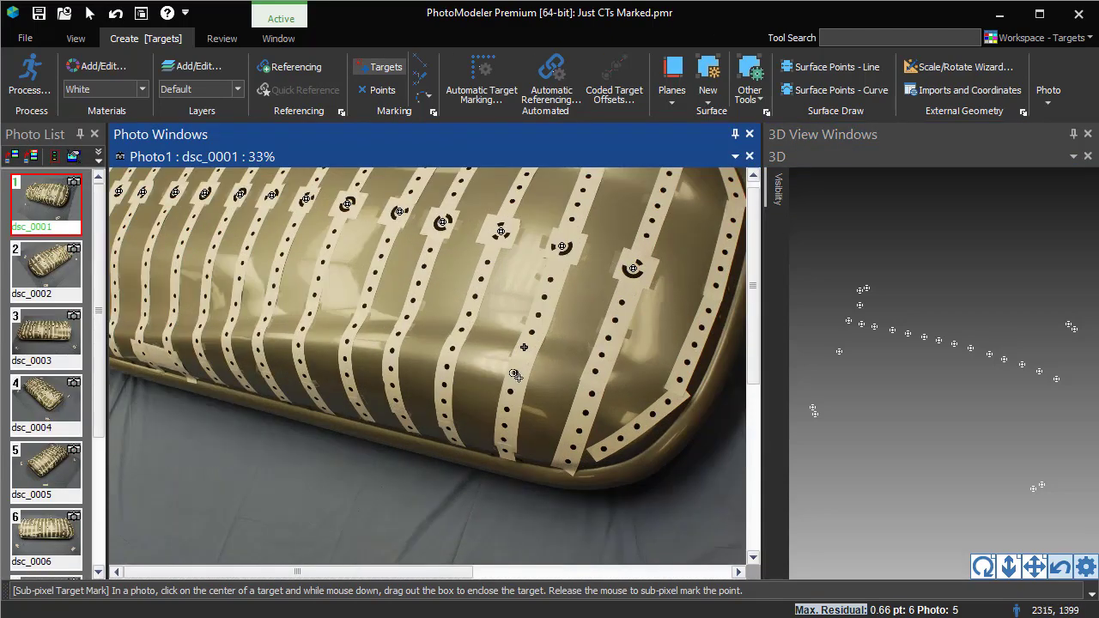
scroll(515, 373, "up", 3)
scroll(524, 367, "up", 1)
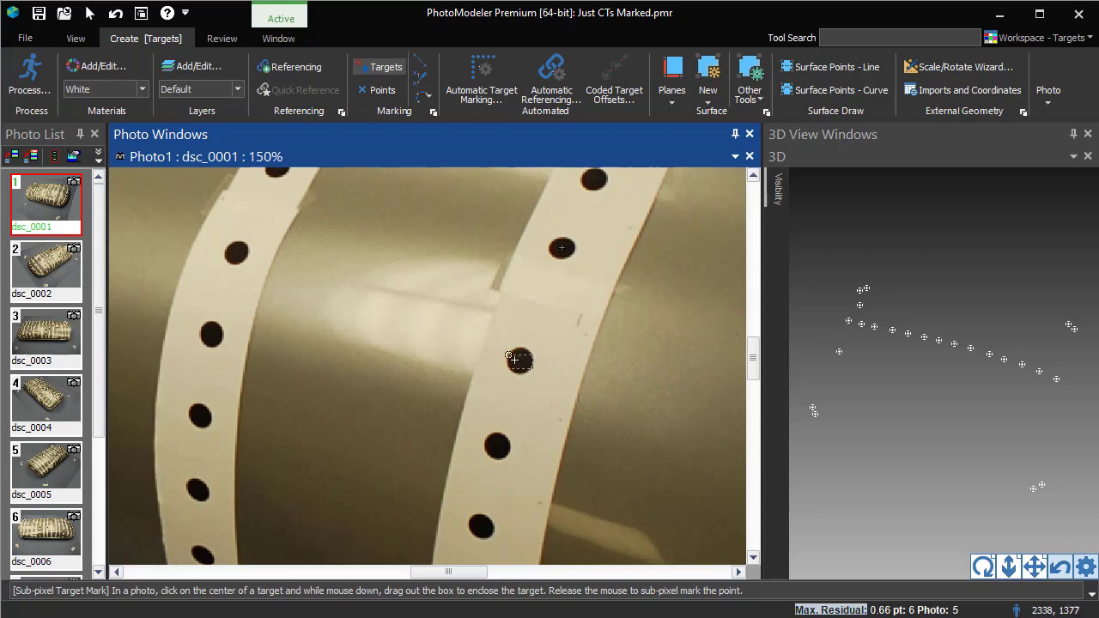
left_click_drag(514, 360, 491, 339)
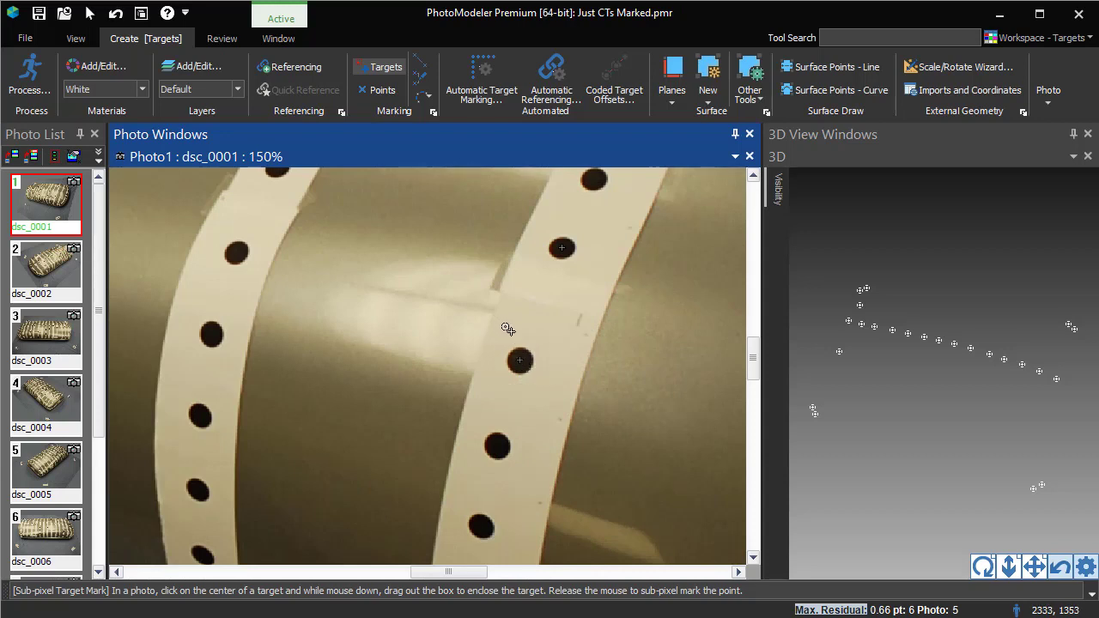
scroll(508, 330, "down", 3)
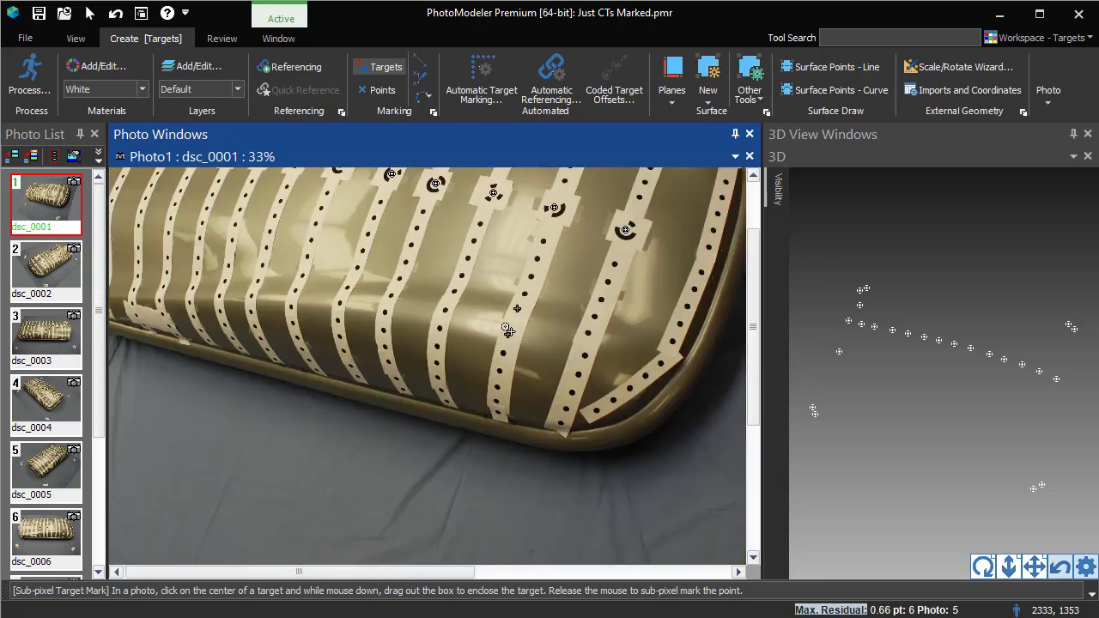
scroll(507, 330, "down", 1)
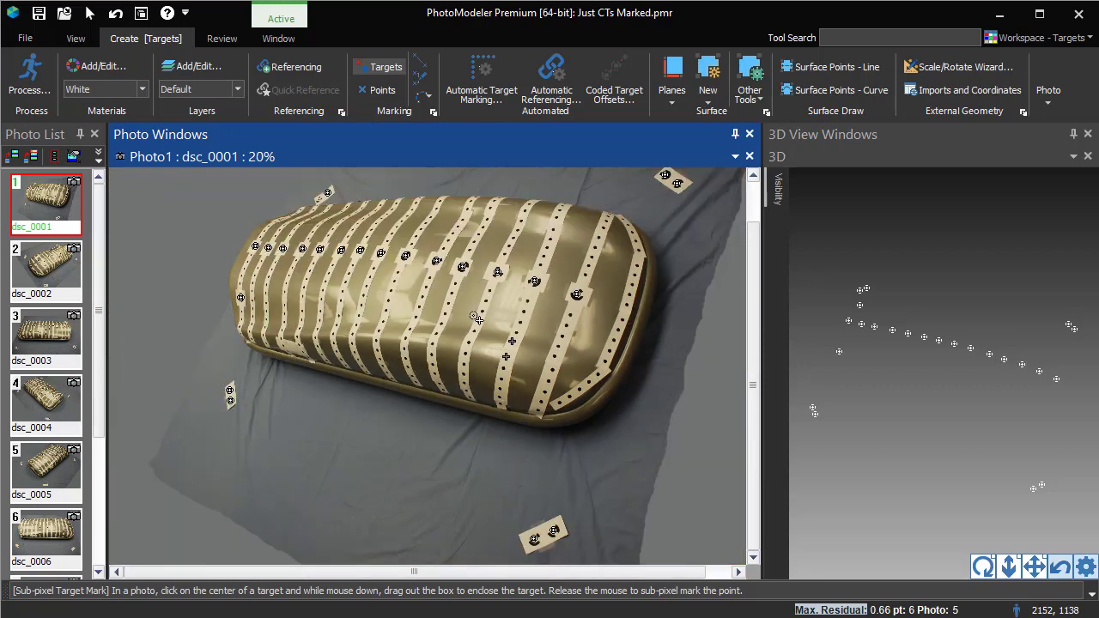
left_click(484, 97)
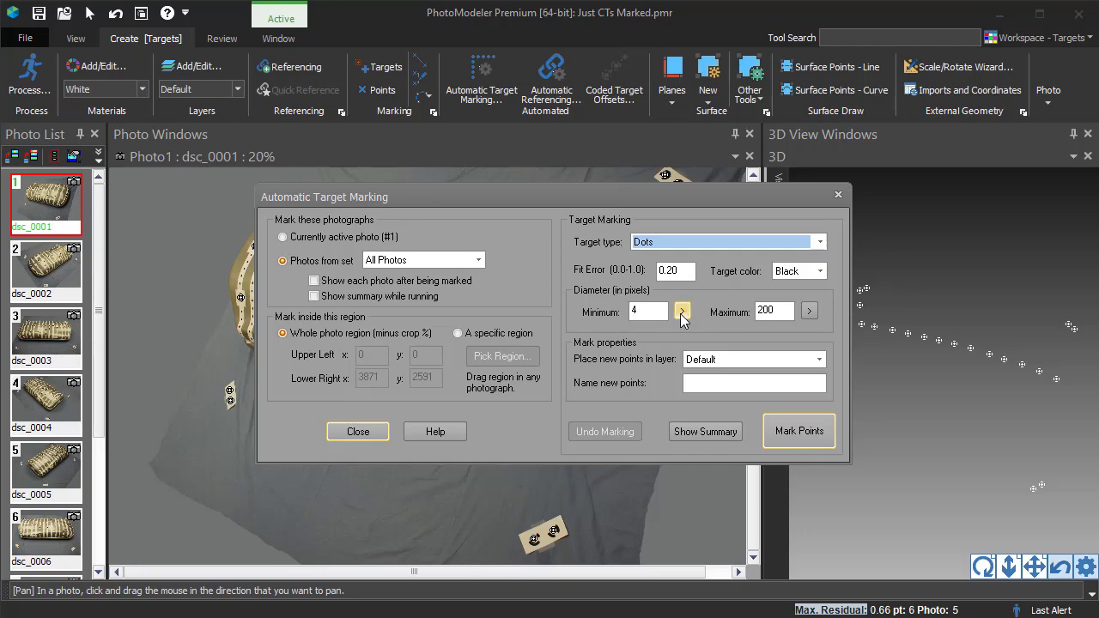
Set the minimum dot diameter to 7 pixels by boxing a small dot.
left_click(683, 310)
left_click(663, 342)
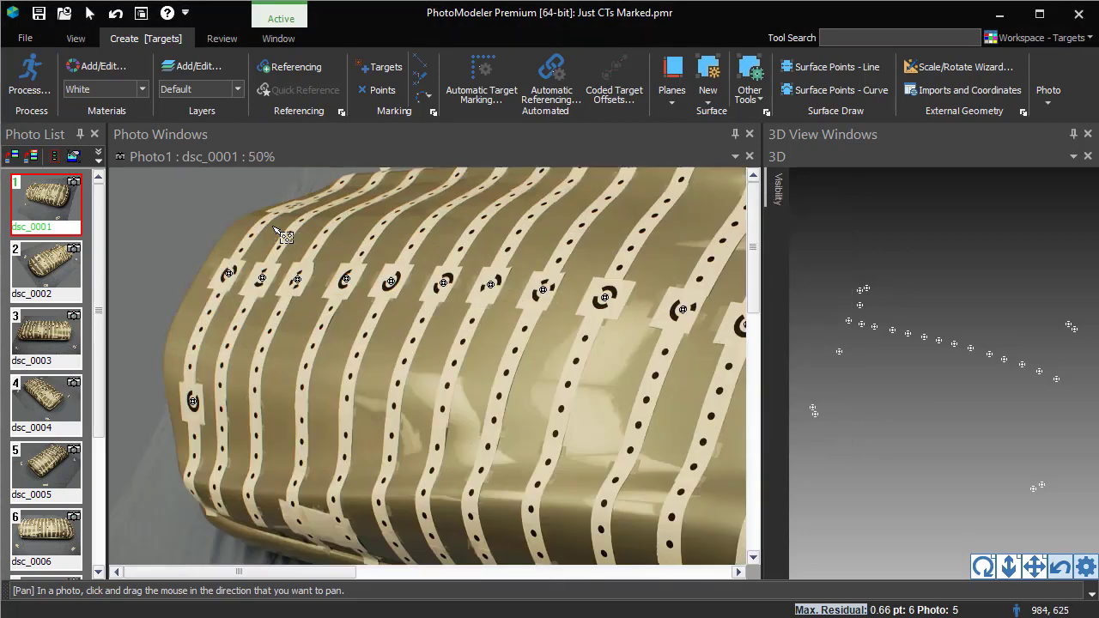
scroll(276, 230, "up", 1)
scroll(277, 227, "up", 1)
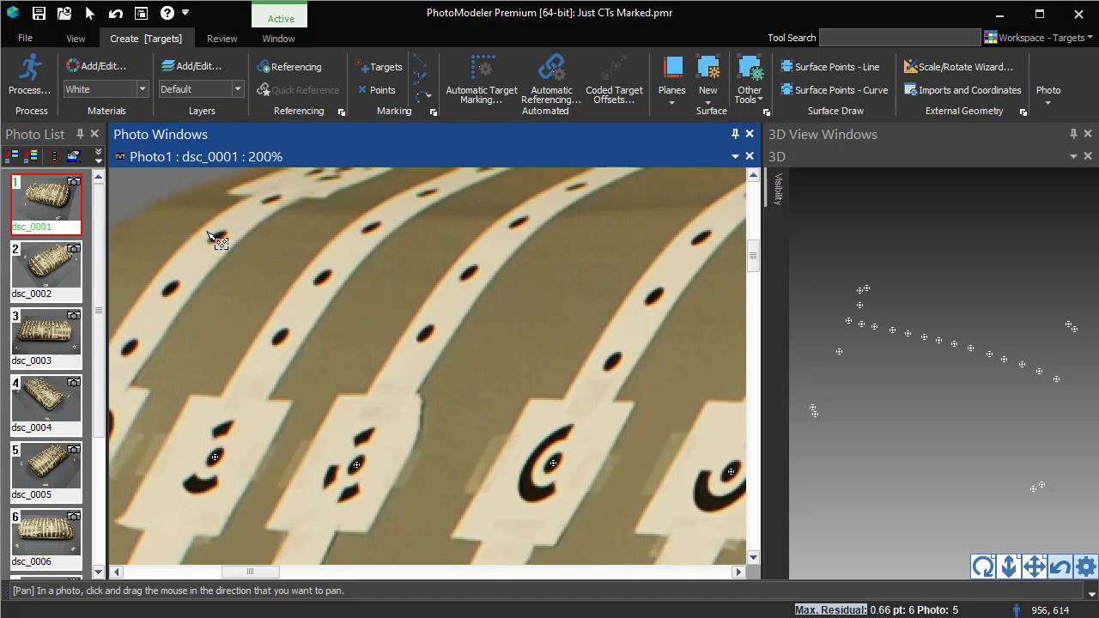
left_click_drag(209, 231, 233, 247)
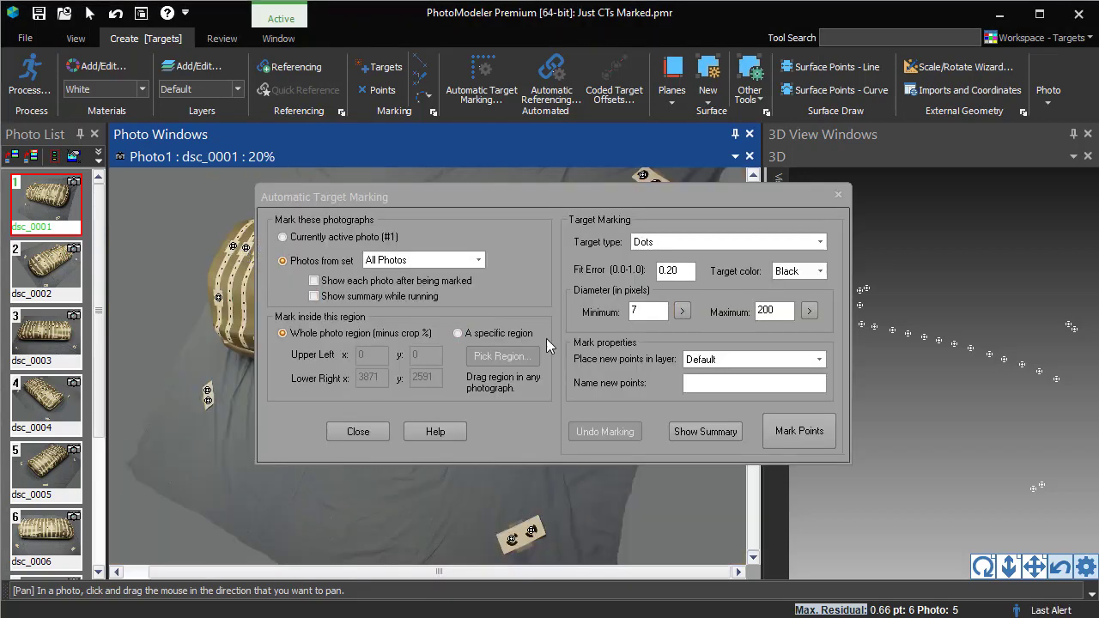
Set the maximum dot diameter to 31 pixels and mark dots on all photos (2325 marks).
left_click(809, 310)
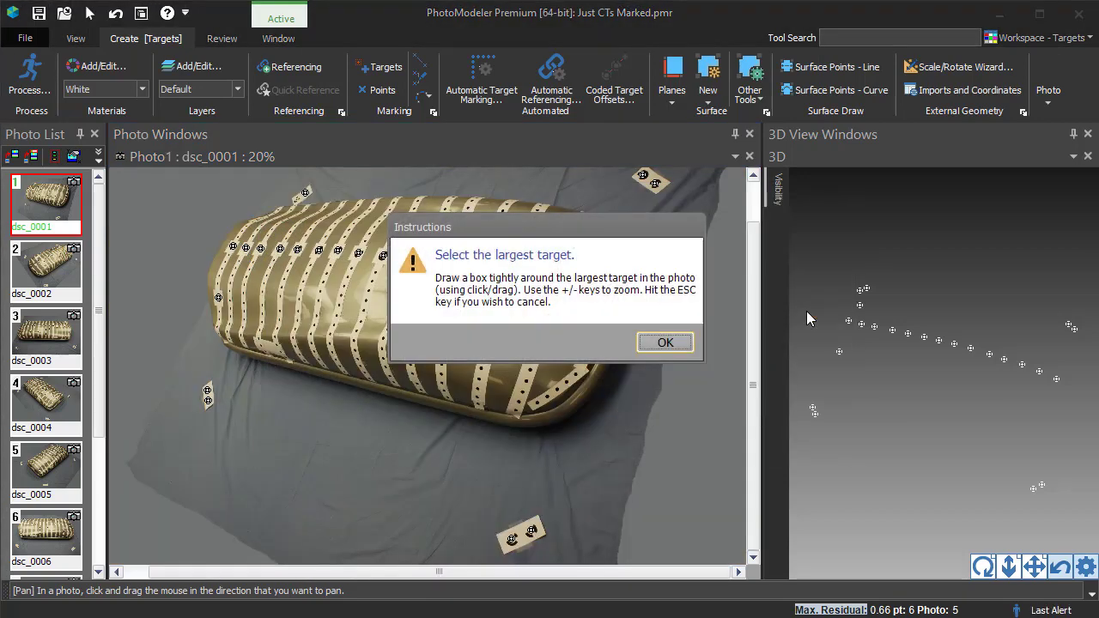
left_click(666, 344)
scroll(575, 390, "up", 2)
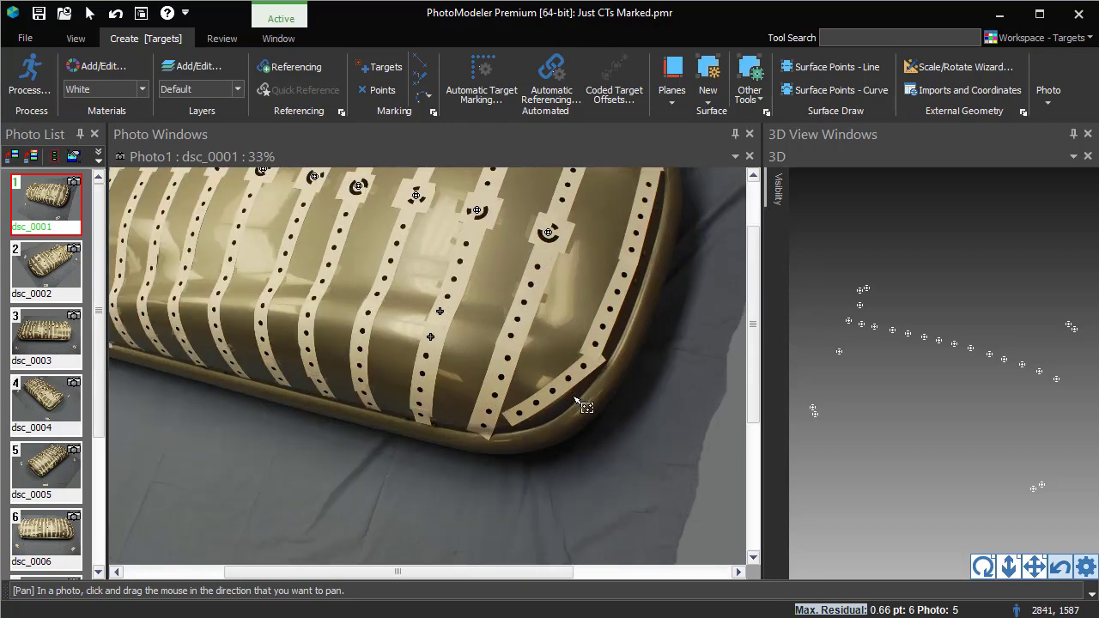
scroll(574, 371, "up", 2)
scroll(574, 371, "up", 2)
left_click_drag(515, 307, 589, 386)
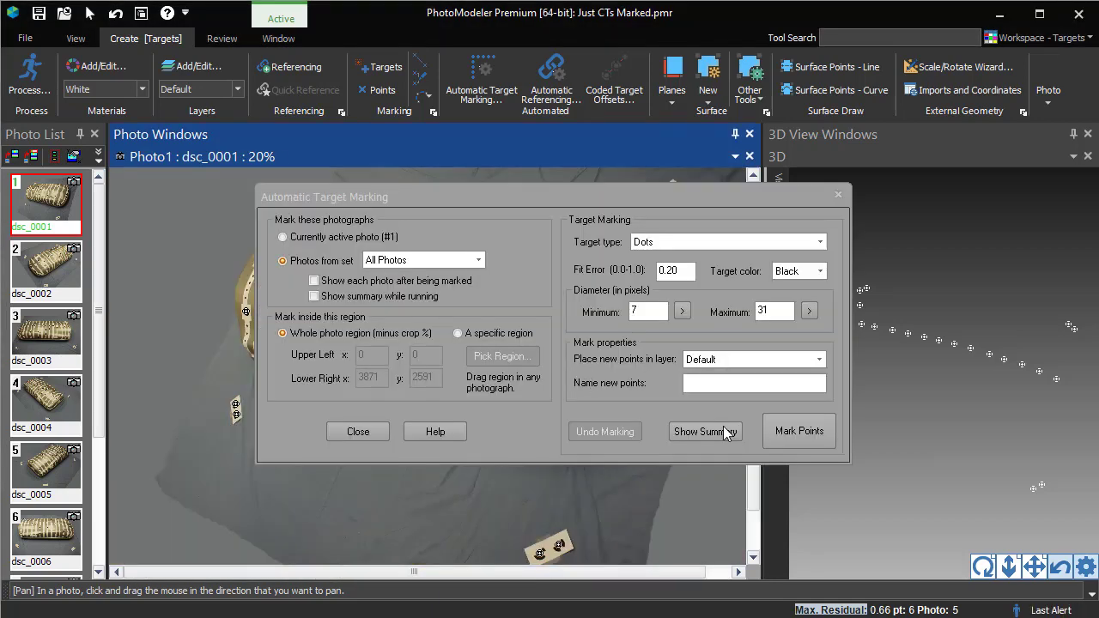
left_click(803, 433)
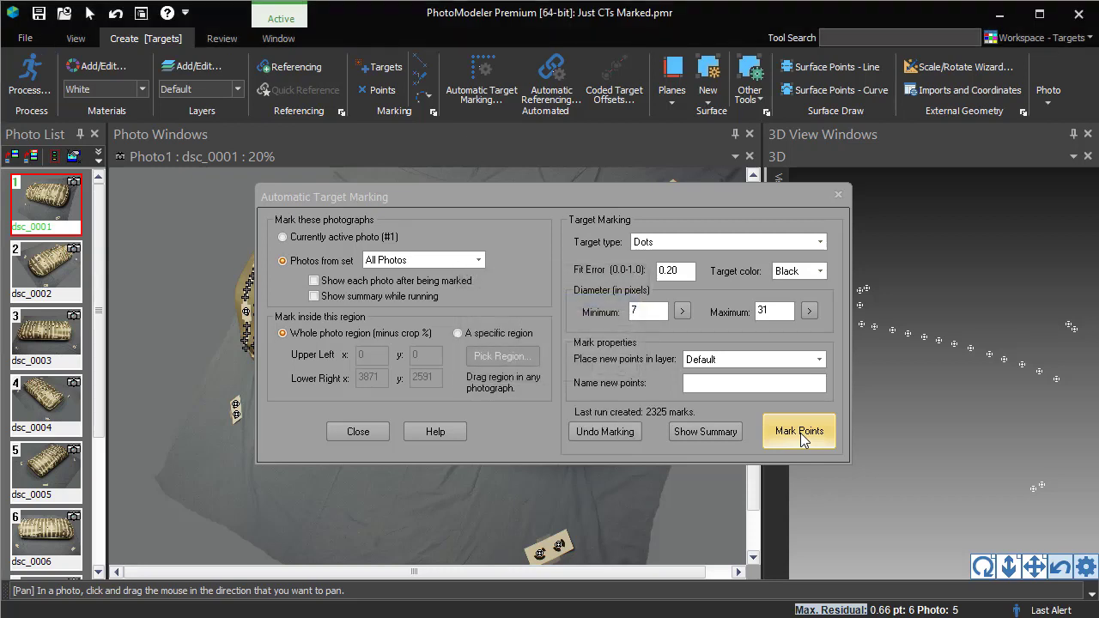
left_click(359, 431)
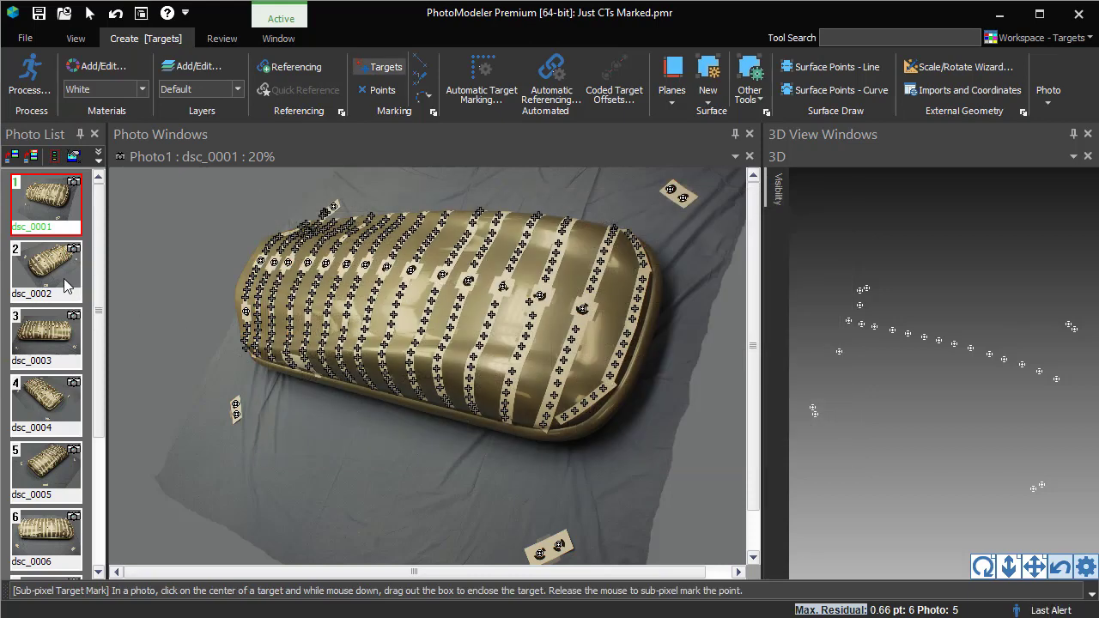
Open photo dsc_0002 and bring up Automatic Referencing for three or more photos.
left_click(62, 286)
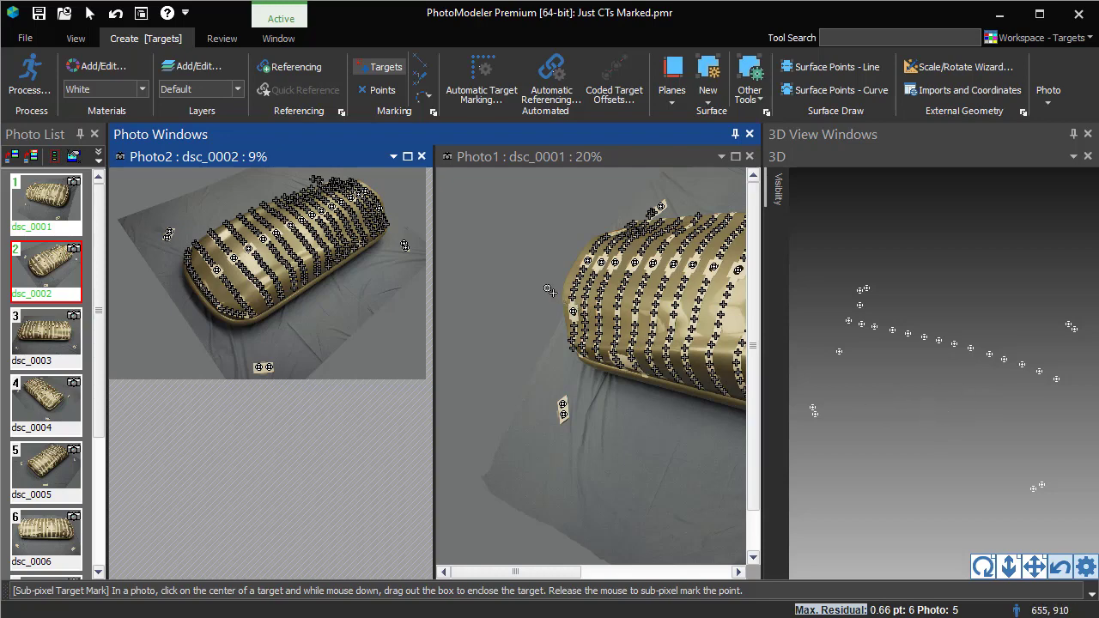
left_click(550, 91)
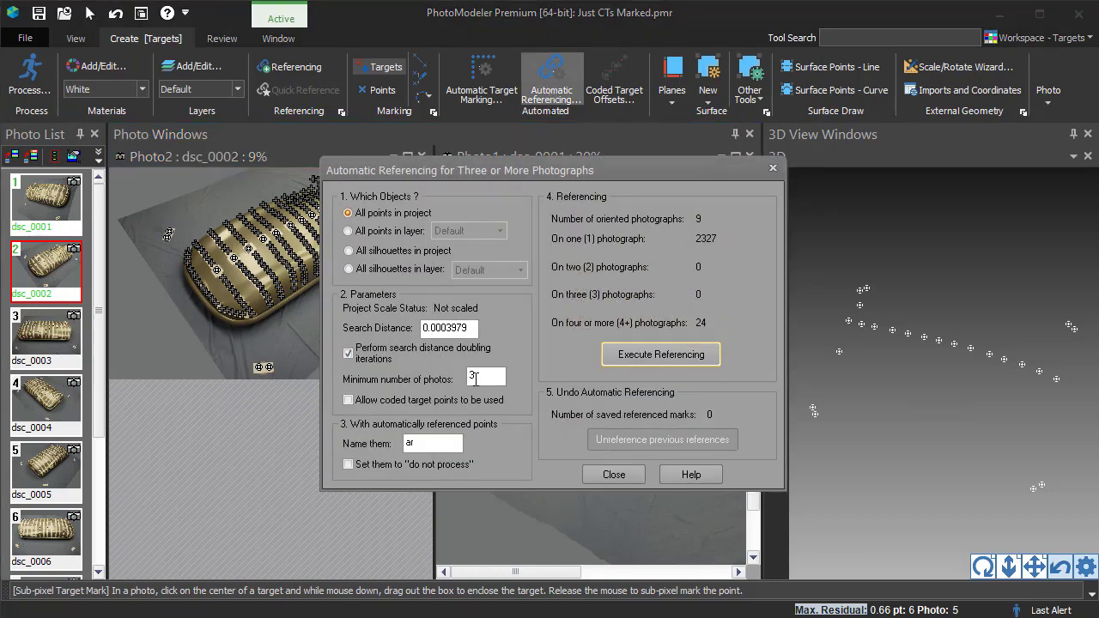
Run automatic referencing, placing 356 points on four or more photos, then spin the point cloud.
left_click(621, 363)
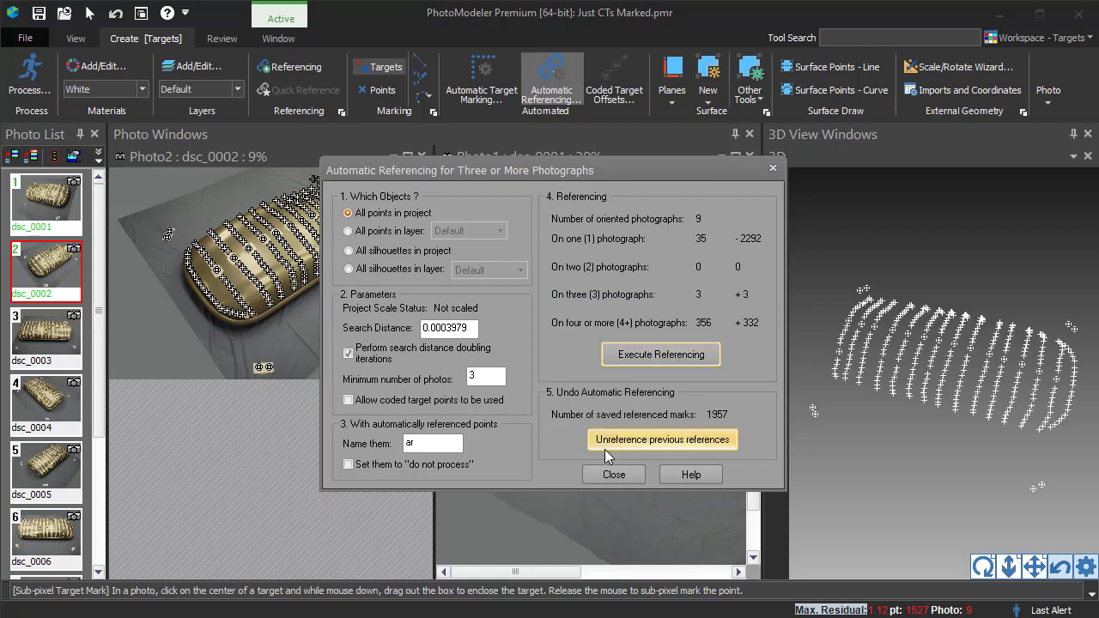
left_click(614, 476)
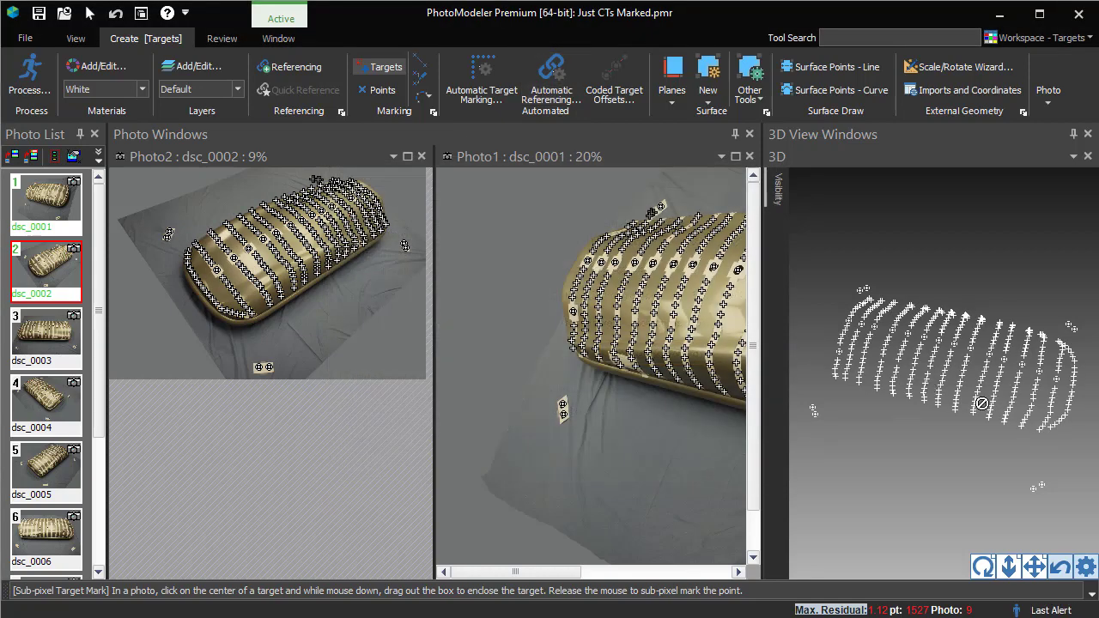
left_click(984, 567)
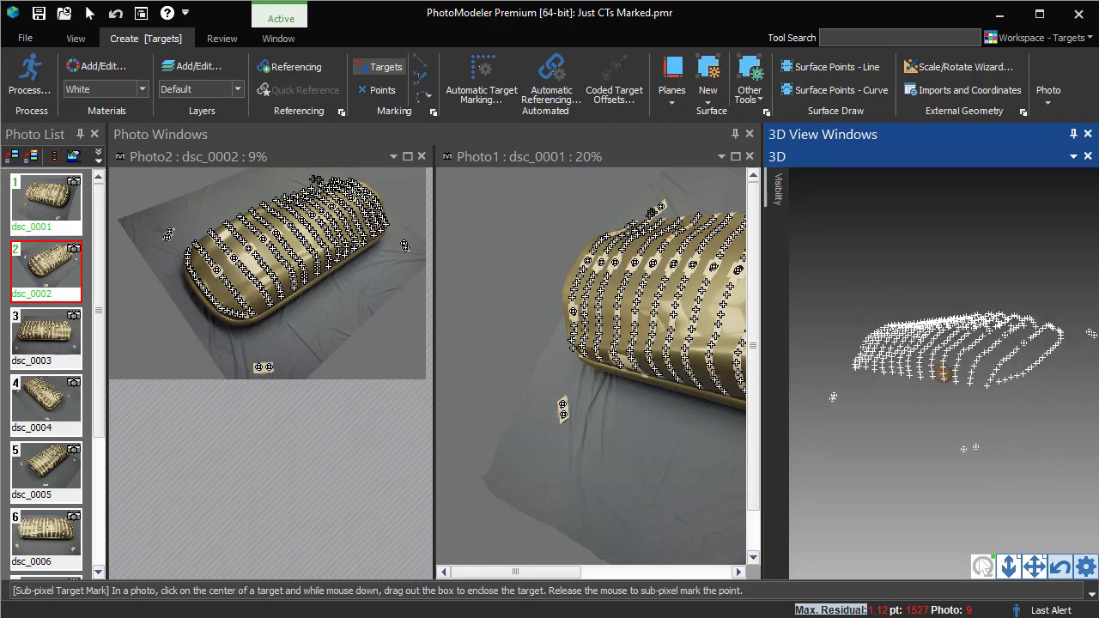
left_click(984, 567)
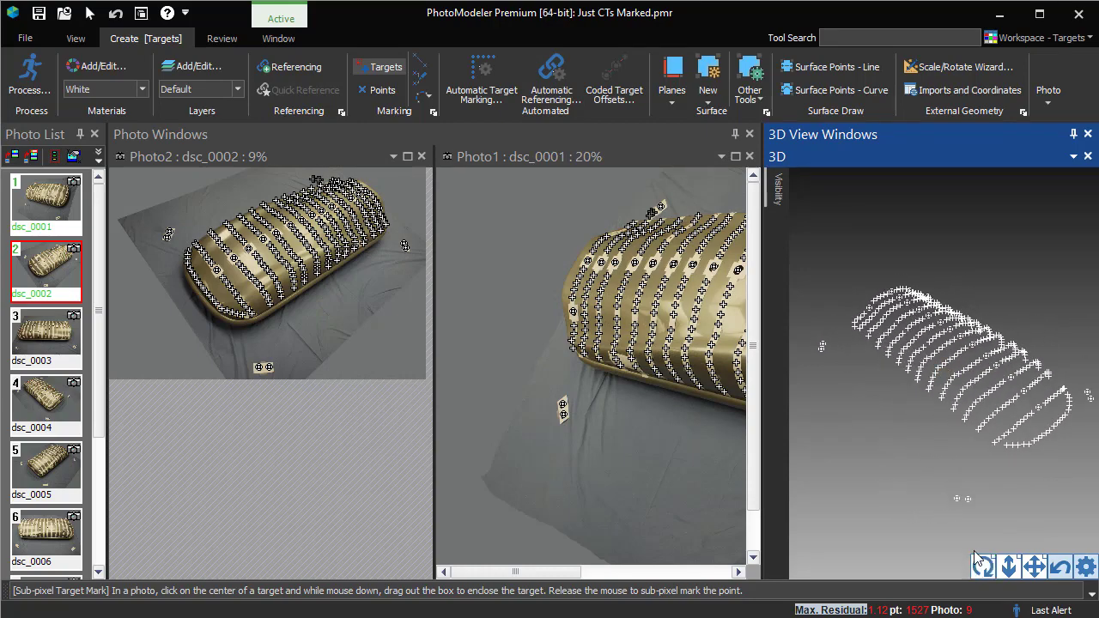
Process the project, orienting all 9 photos with 0.91-pixel largest residual, and close the photo windows.
left_click(32, 77)
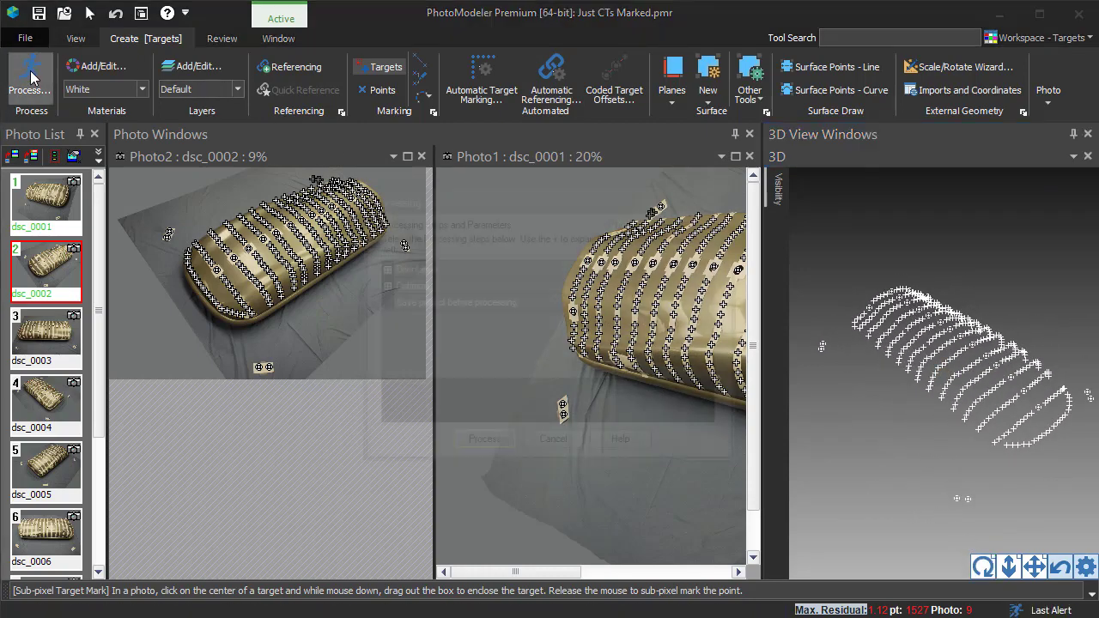
left_click(478, 437)
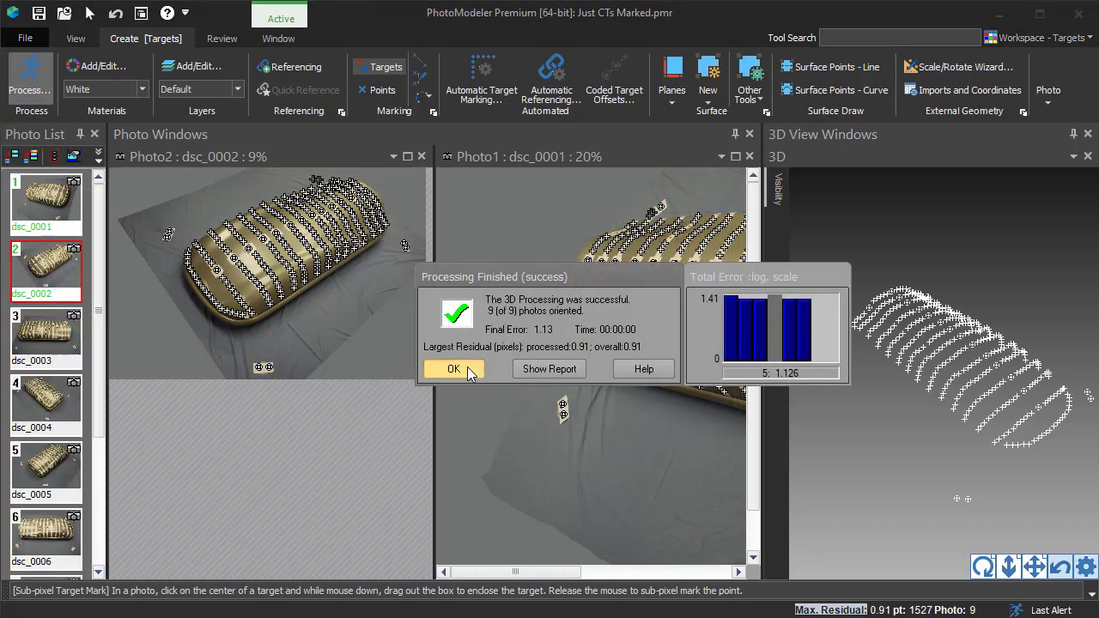
left_click(453, 369)
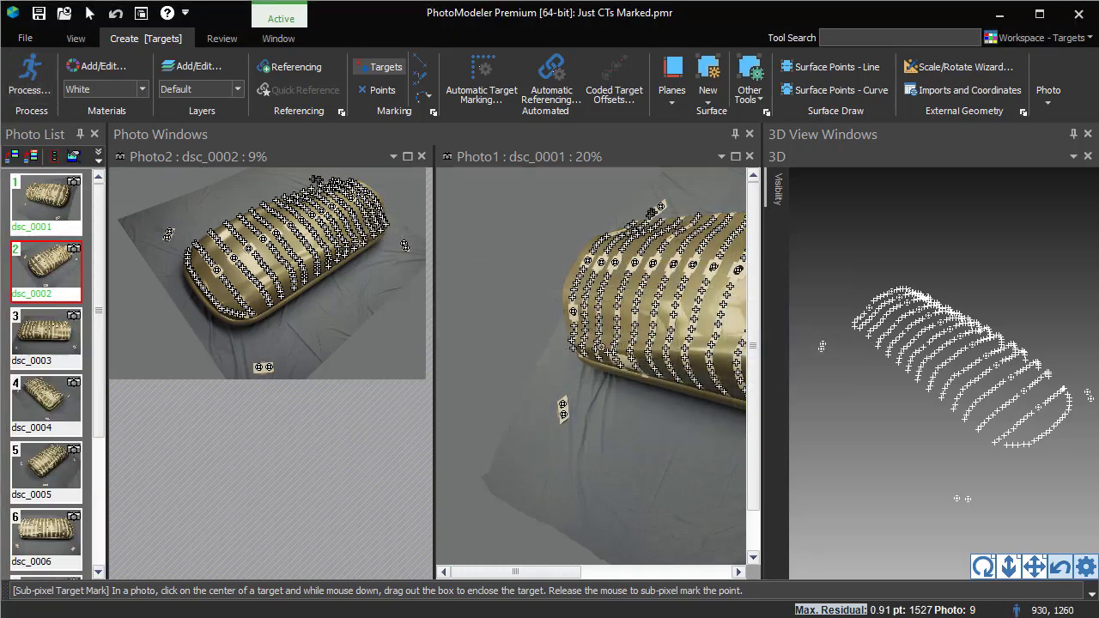
left_click(750, 135)
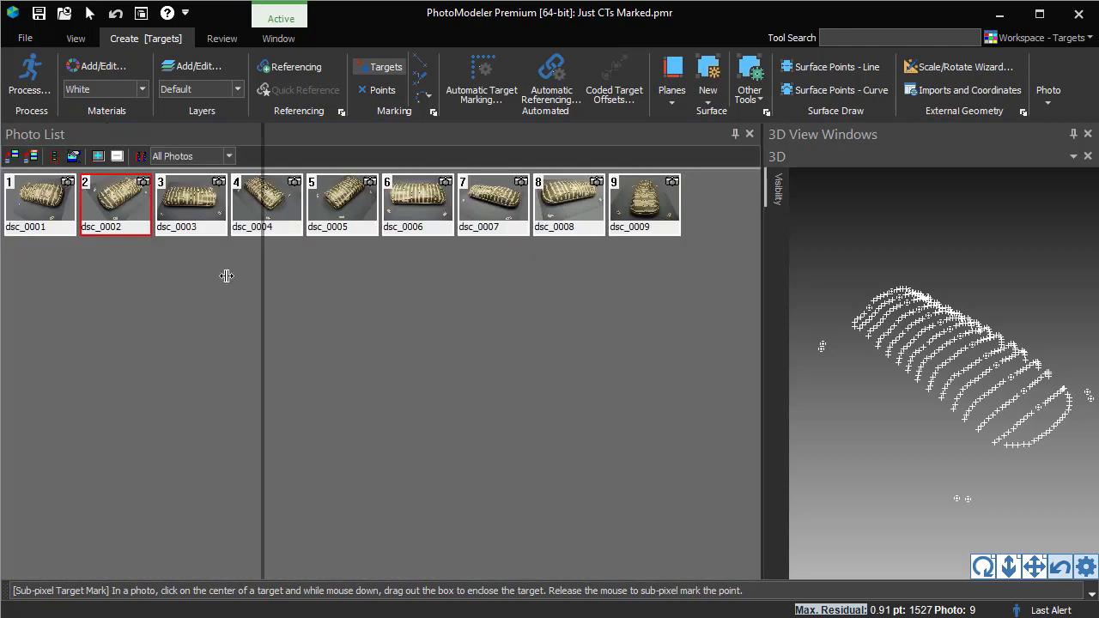
Enlarge the 3D view and region-select the 351 roof box points.
left_click_drag(761, 275, 172, 272)
left_click_drag(985, 574, 315, 225)
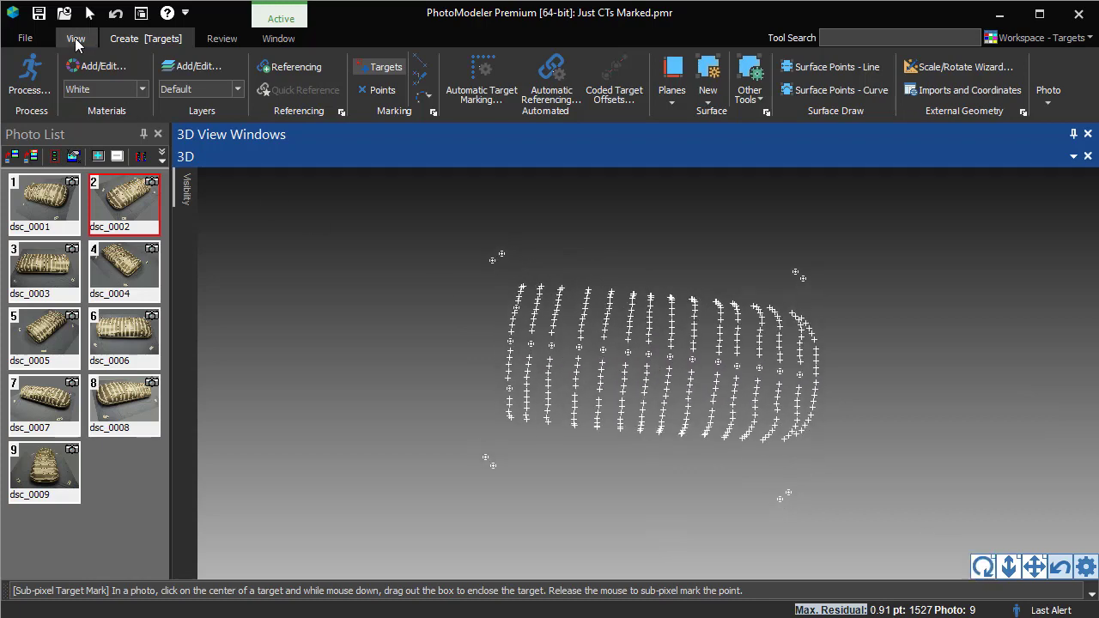
left_click(75, 38)
left_click(33, 77)
left_click(83, 78)
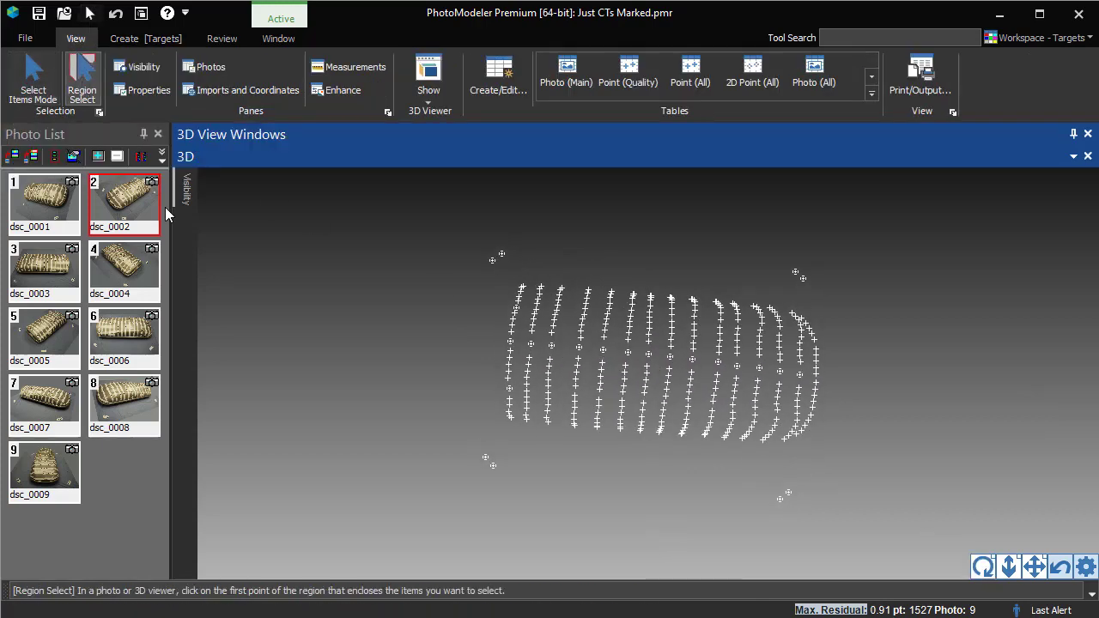
left_click(493, 273)
left_click(483, 434)
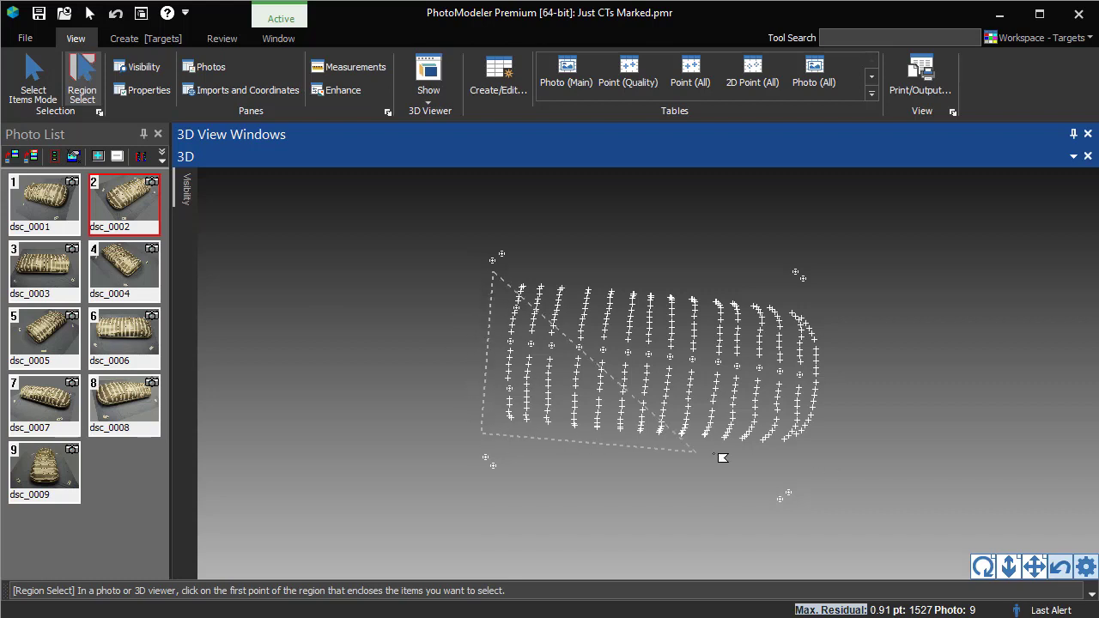
left_click(850, 470)
left_click(876, 367)
double_click(665, 283)
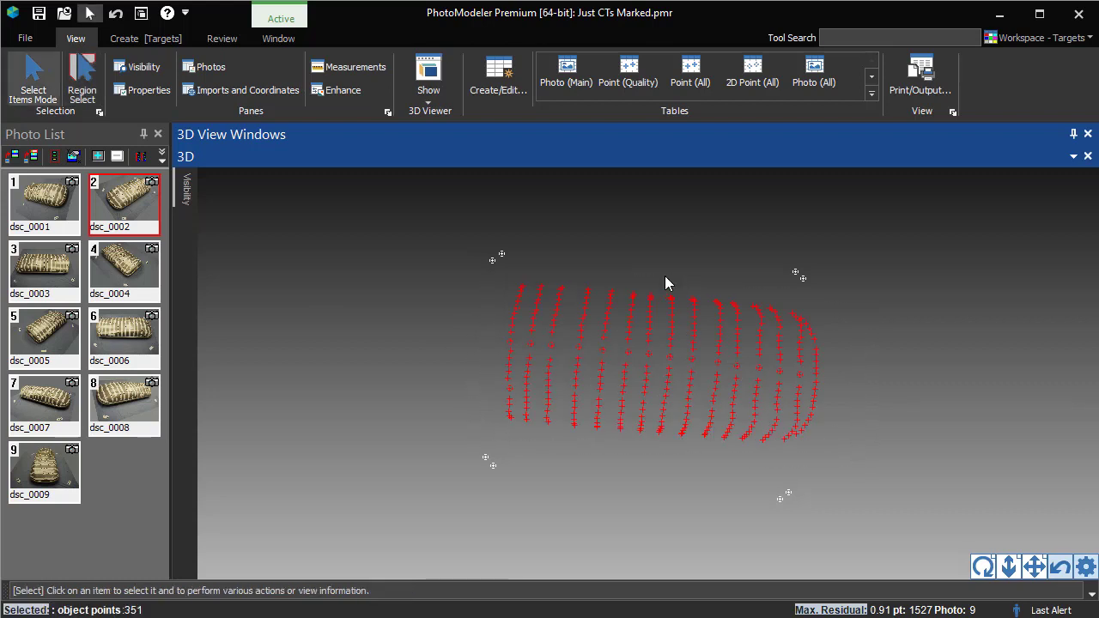
Fit a surface to the selected points and select the new surface.
left_click(146, 39)
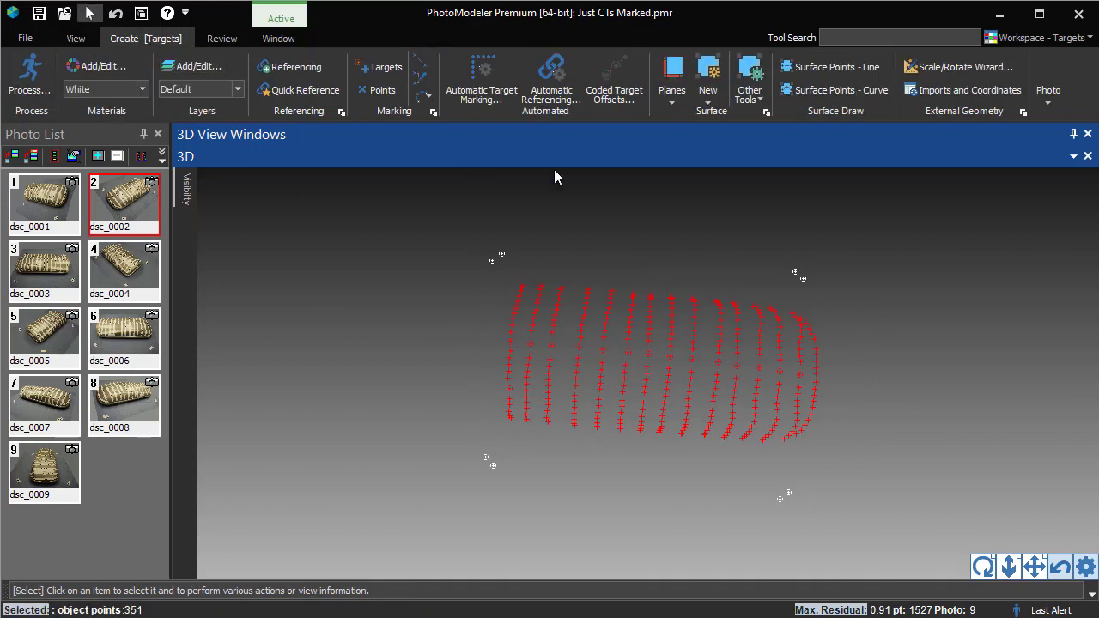
left_click(766, 113)
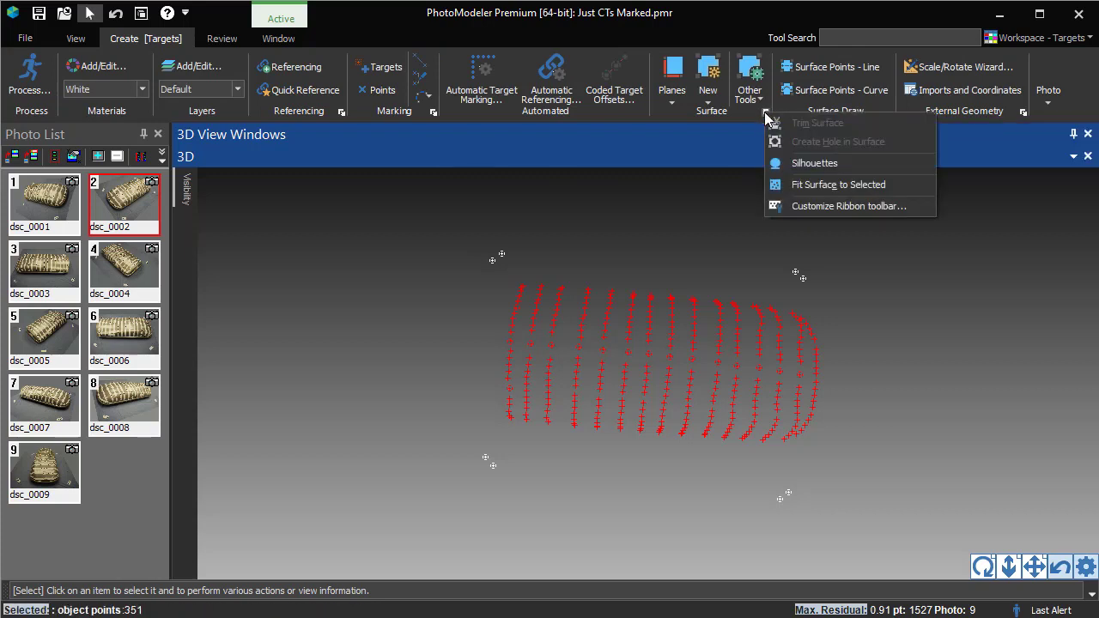
left_click(805, 186)
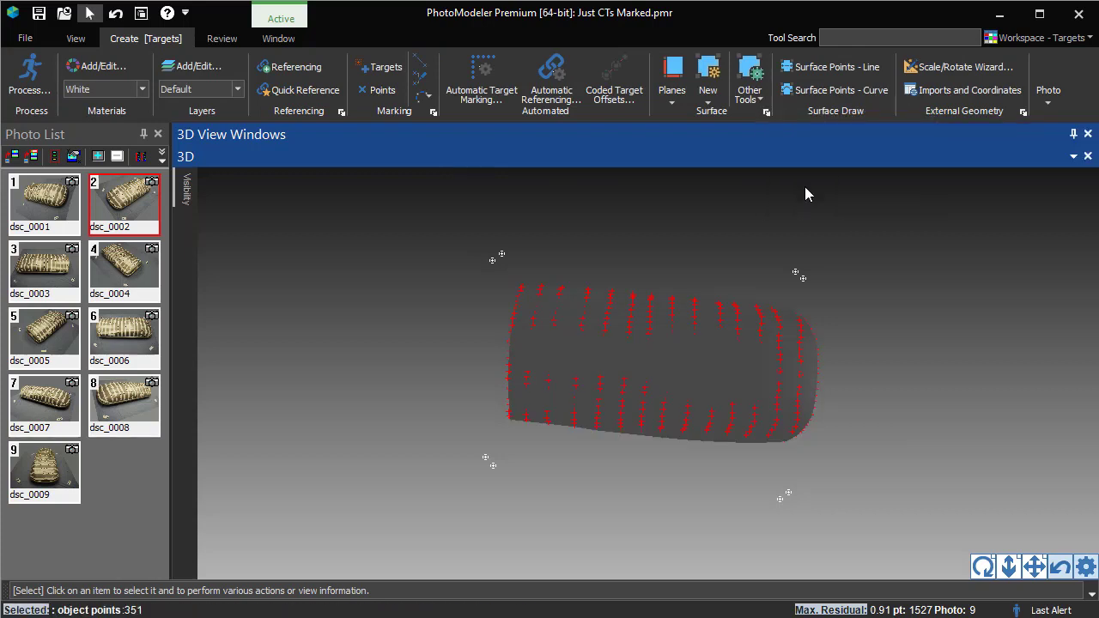
left_click(709, 309)
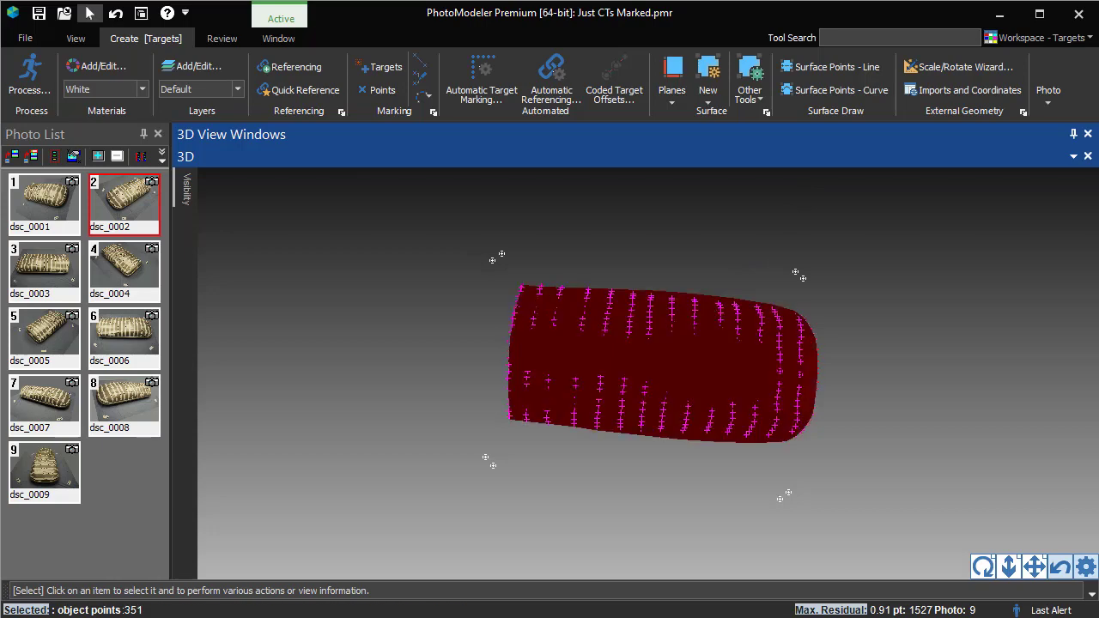
Flip the fitted surface and show its properties.
left_click(751, 96)
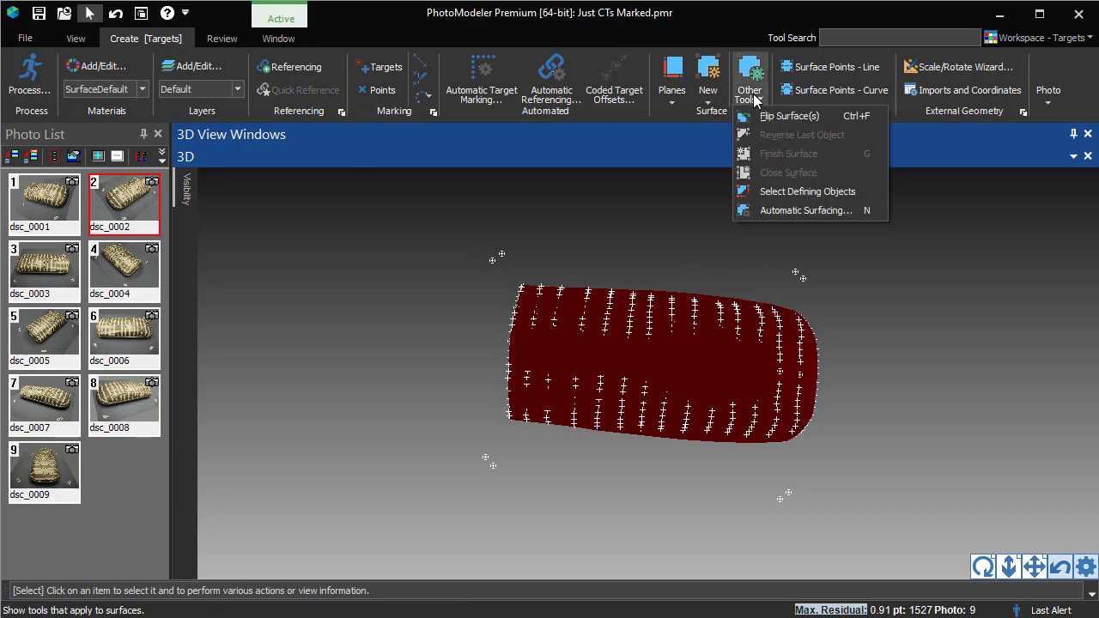
left_click(757, 114)
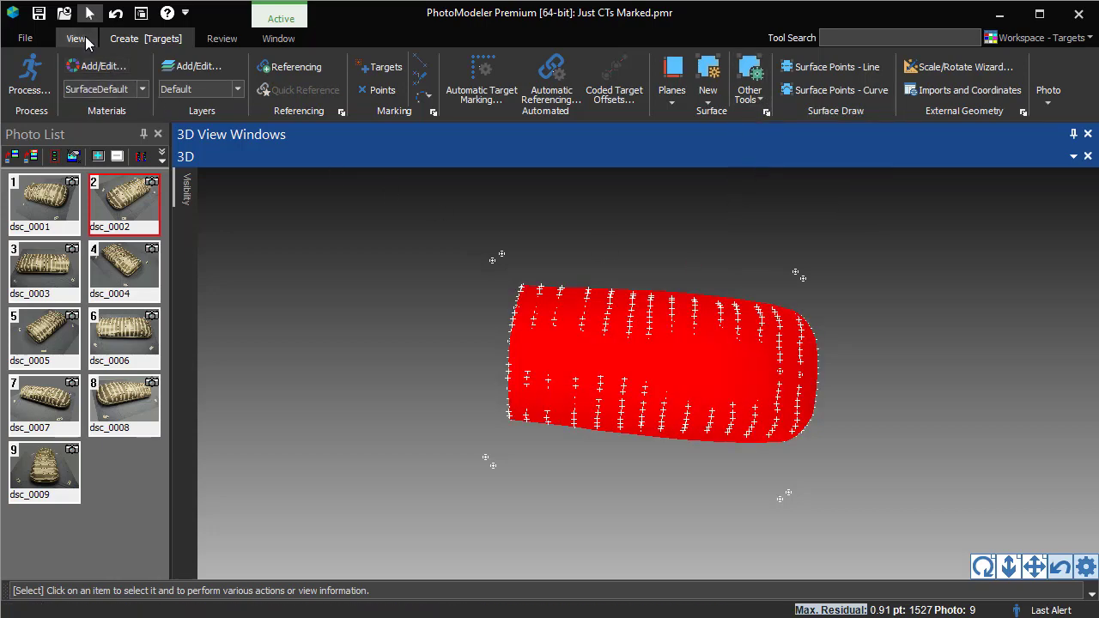
left_click(75, 38)
left_click(140, 89)
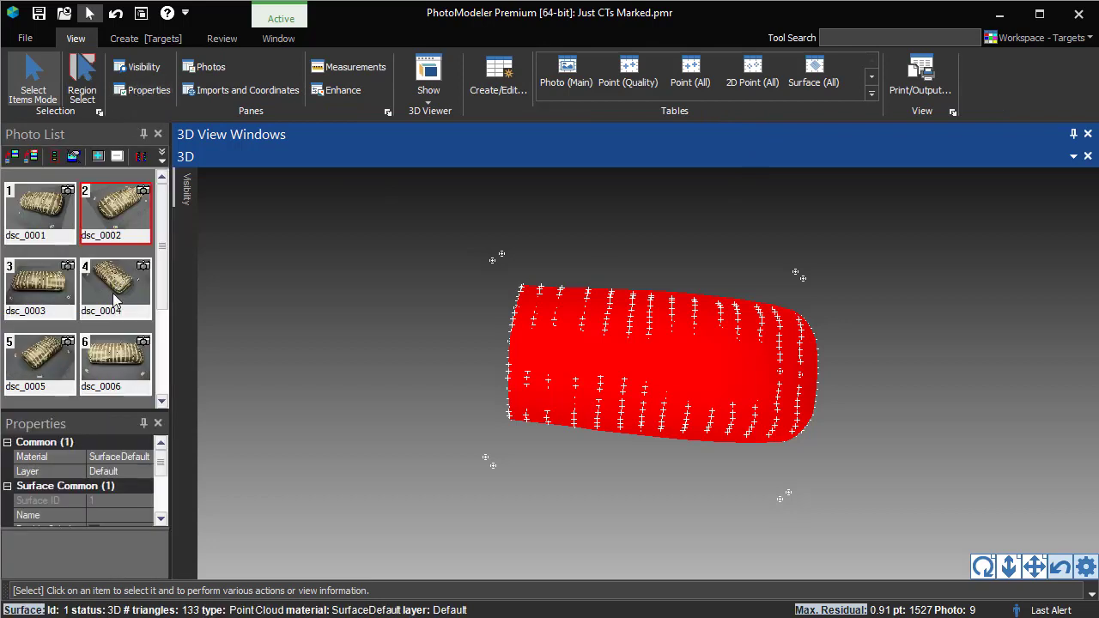
Set Max control U to 15 and V to 10, refitting the red surface at 3236 triangles.
left_click(161, 518)
left_click(80, 504)
type("15")
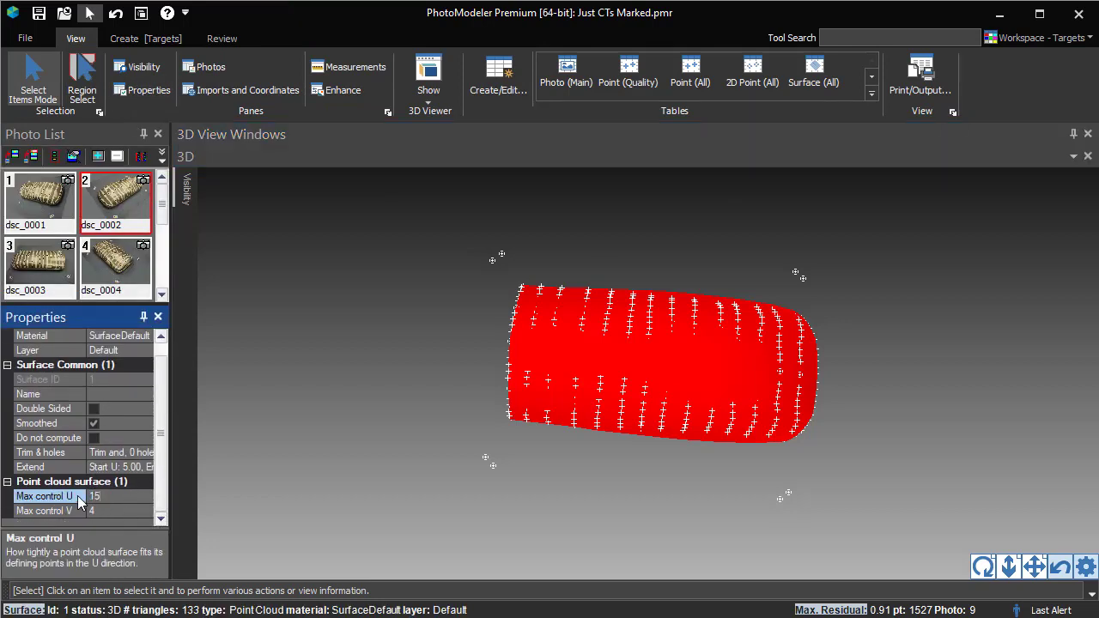
left_click(83, 511)
type("10")
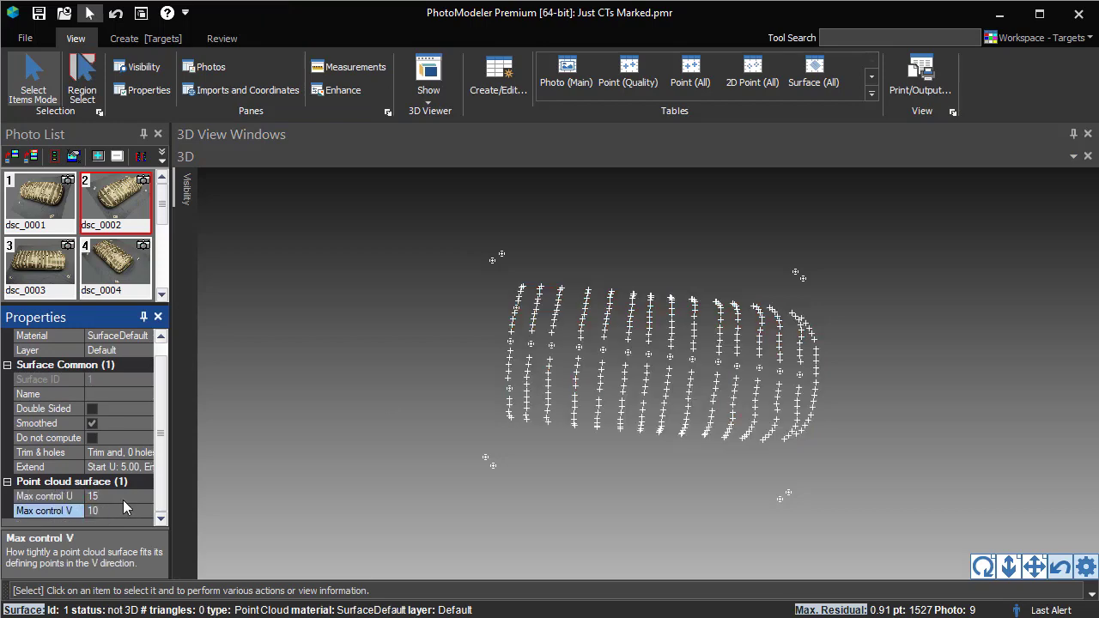
left_click(376, 391)
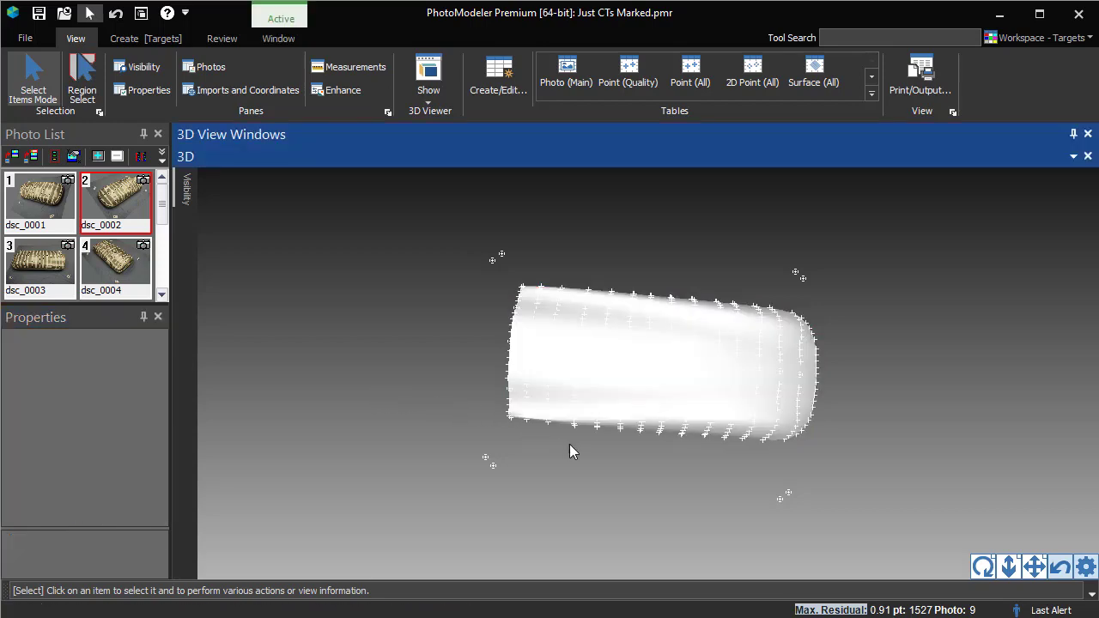
left_click(728, 443)
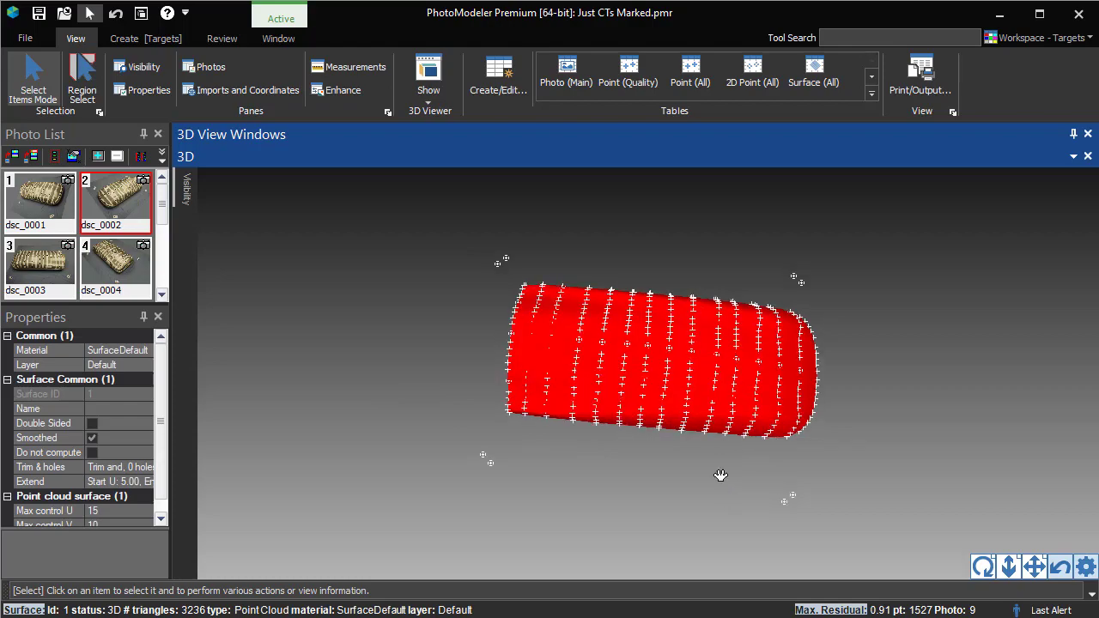
mouse_move(721, 474)
left_mouse_down()
mouse_move(687, 356)
mouse_move(503, 368)
mouse_move(510, 494)
mouse_move(455, 416)
mouse_move(402, 454)
mouse_move(417, 490)
mouse_move(452, 484)
mouse_move(429, 425)
mouse_move(484, 424)
mouse_move(709, 498)
left_mouse_up()
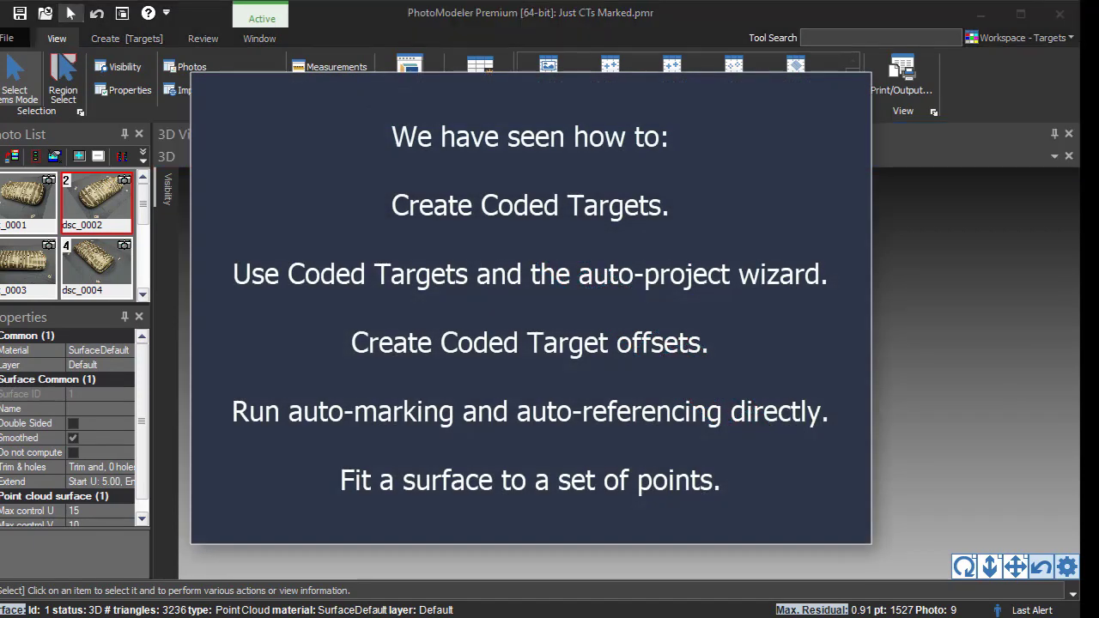